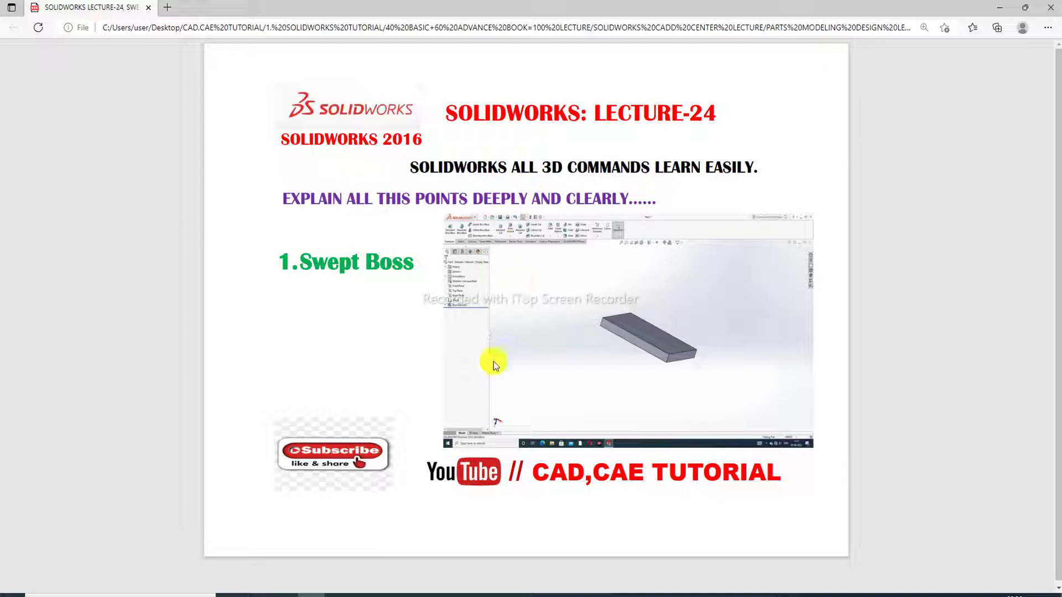
- Leave the Swept Boss lecture slide in Edge and bring the empty SolidWorks Part9 forward
{"action": "left_click", "coordinate": [474, 595]}
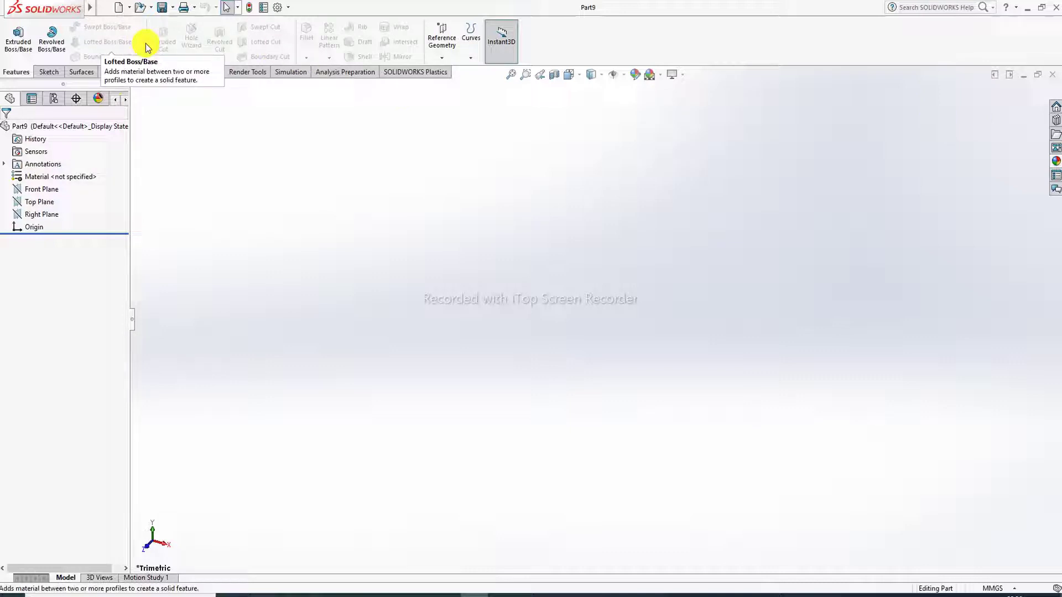
- On a Front Plane sketch, draw a six-point wavy spline from lower left to upper right
{"action": "left_click", "coordinate": [53, 191]}
{"action": "left_click", "coordinate": [60, 171]}
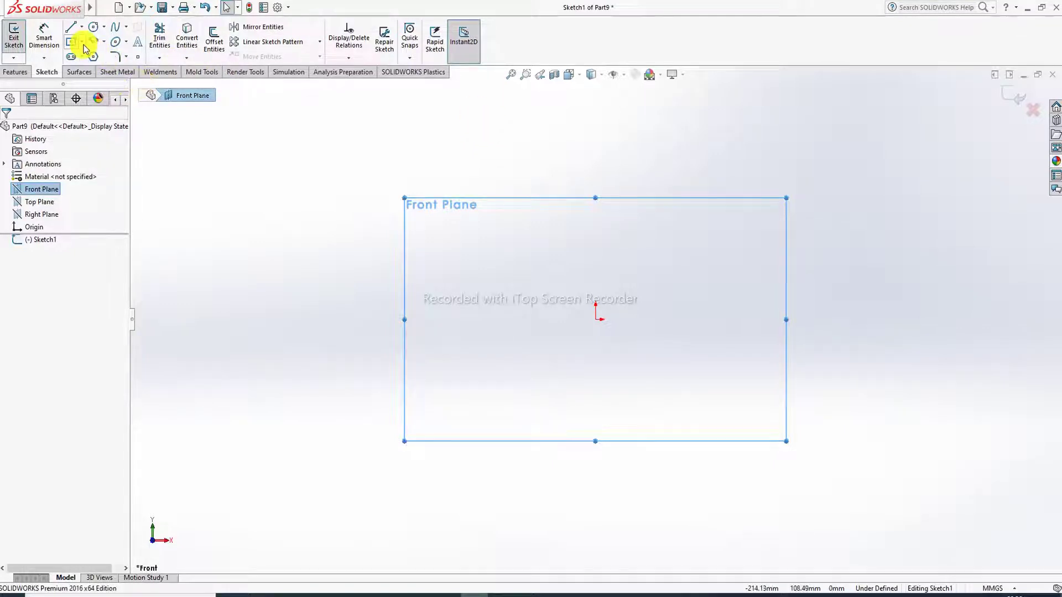
{"action": "left_click", "coordinate": [116, 28]}
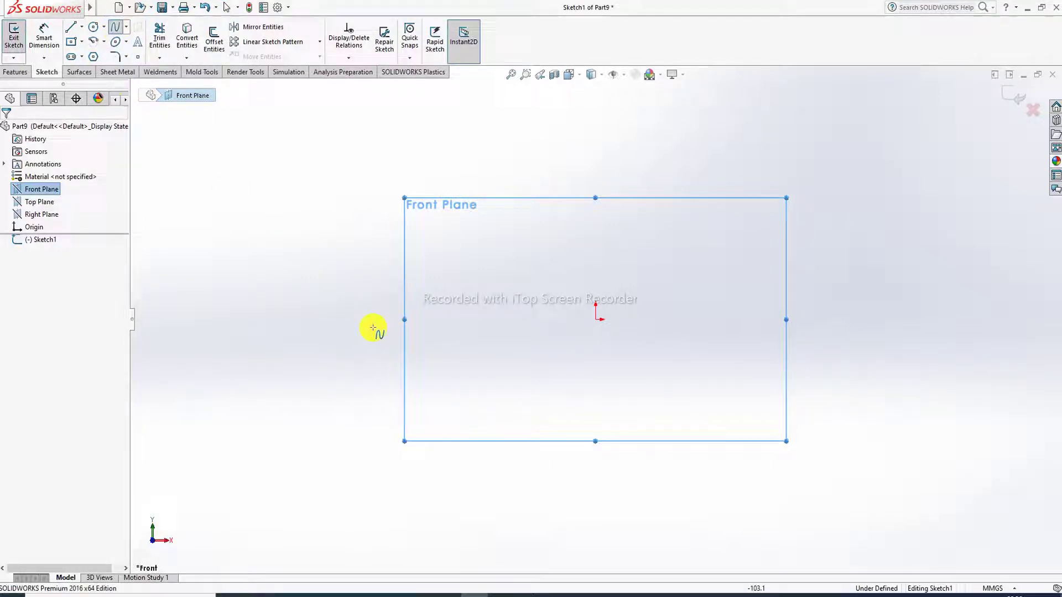
{"action": "left_click", "coordinate": [352, 331]}
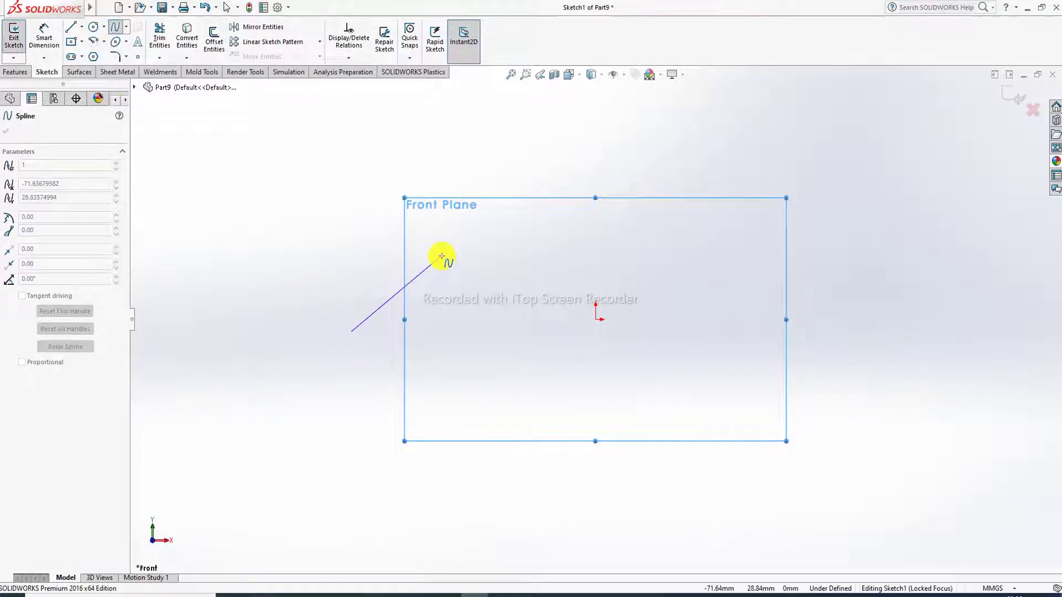
{"action": "left_click", "coordinate": [442, 256]}
{"action": "left_click", "coordinate": [521, 338]}
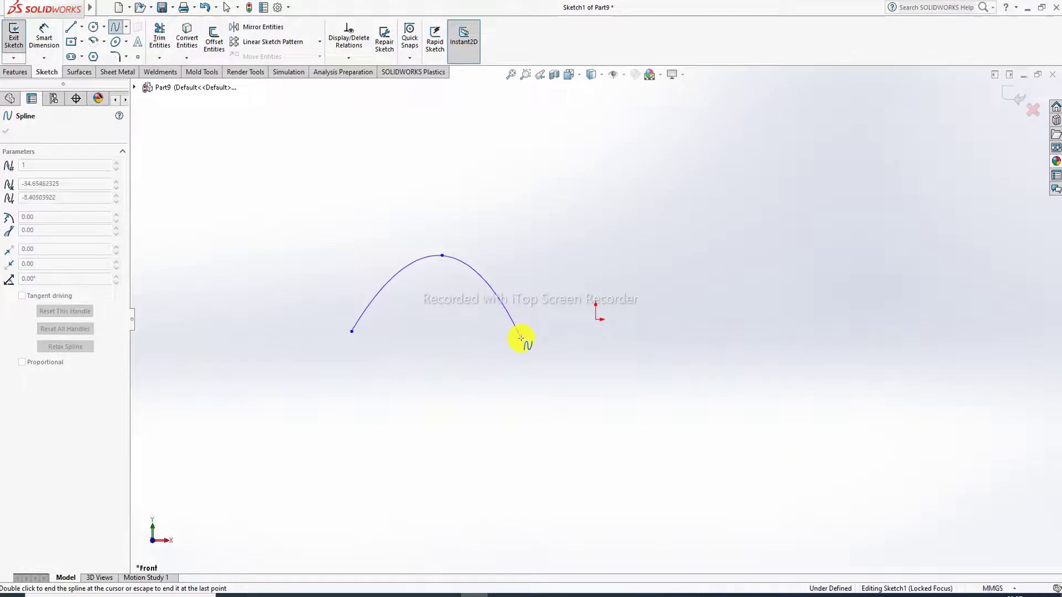
{"action": "left_click", "coordinate": [639, 275]}
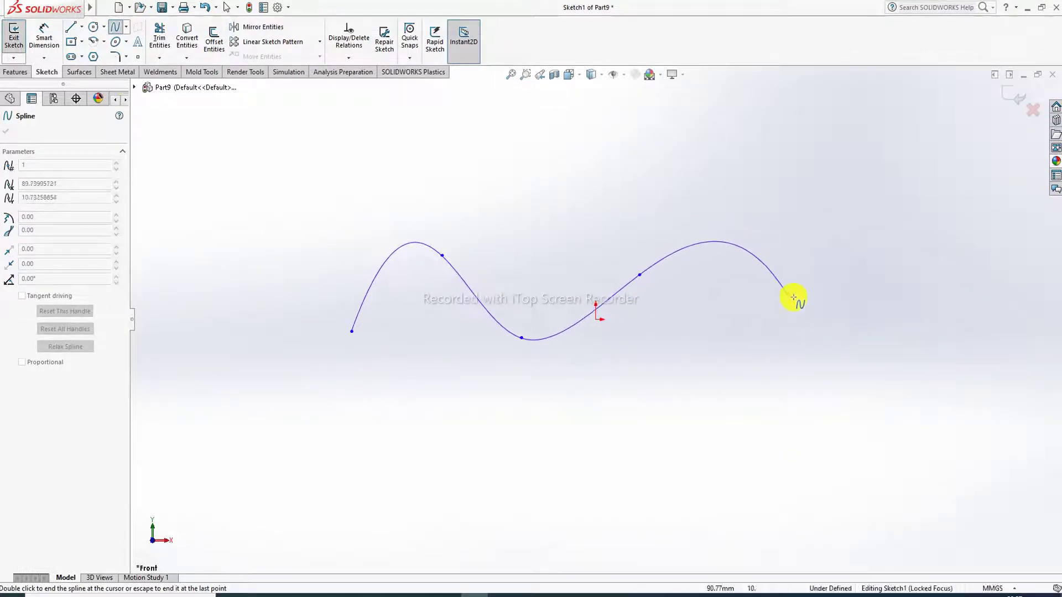
{"action": "left_click", "coordinate": [810, 309]}
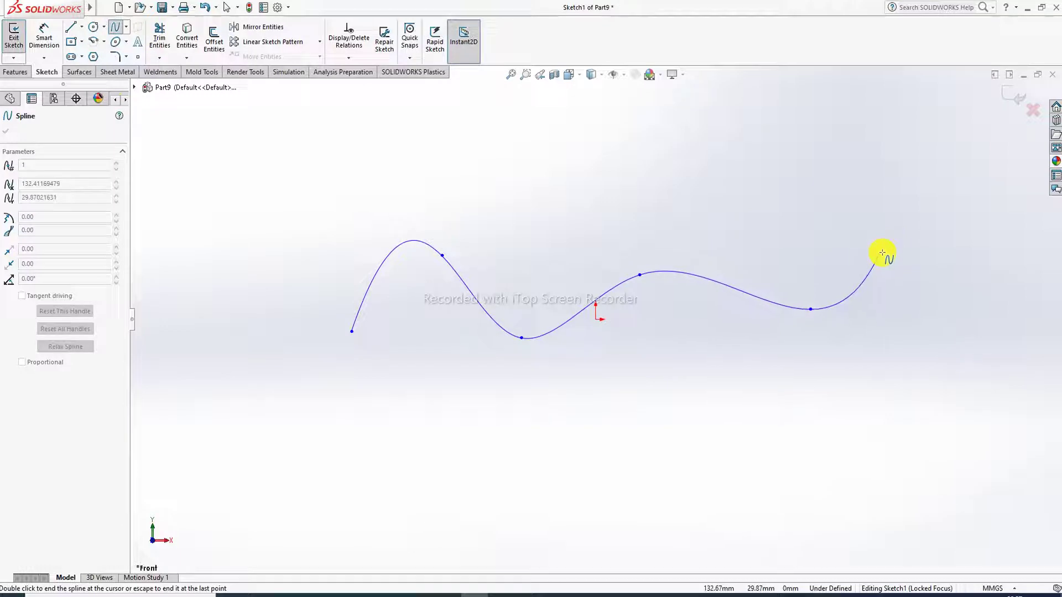
{"action": "double_click", "coordinate": [912, 200]}
{"action": "right_click", "coordinate": [913, 204]}
{"action": "left_click", "coordinate": [934, 210]}
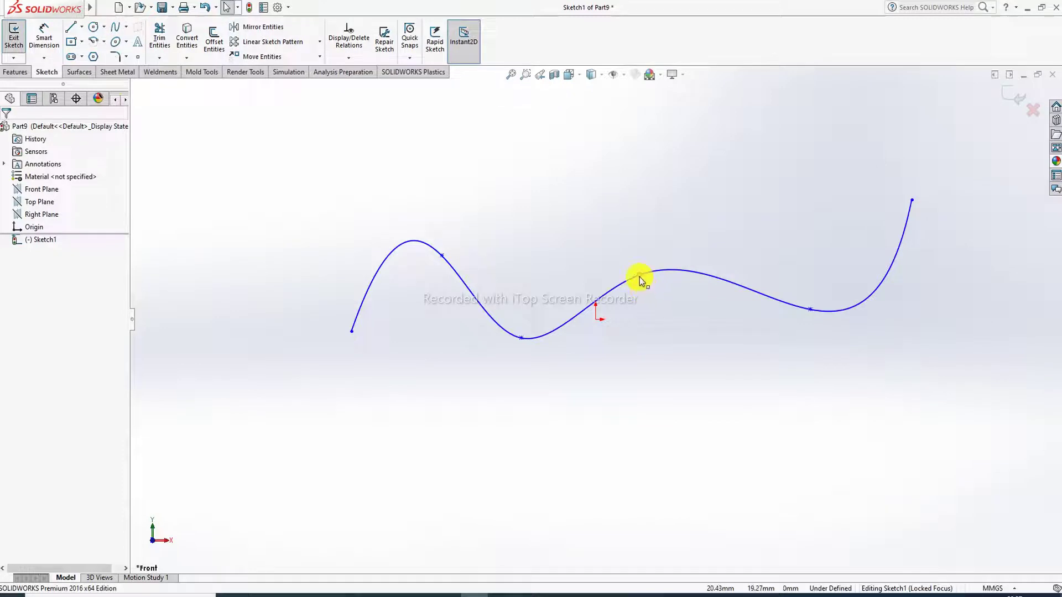
- Drag the spline's endpoints and crest and valley points to spread its waves evenly
{"action": "left_click_drag", "start_coordinate": [639, 277], "coordinate": [638, 258]}
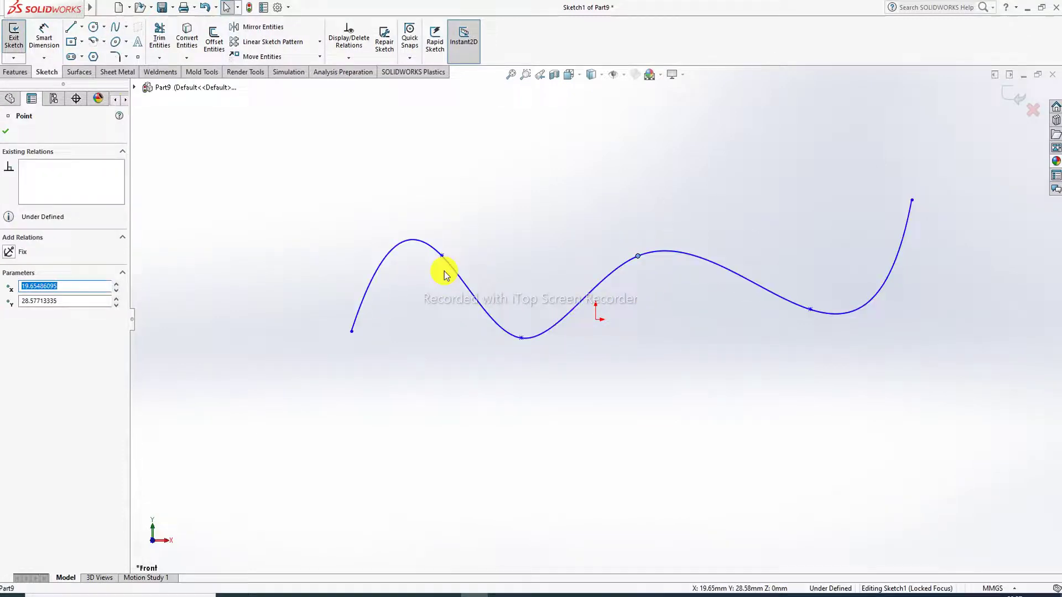
{"action": "left_click_drag", "start_coordinate": [352, 332], "coordinate": [312, 347]}
{"action": "left_click_drag", "start_coordinate": [441, 256], "coordinate": [449, 273]}
{"action": "left_click_drag", "start_coordinate": [521, 339], "coordinate": [541, 341]}
{"action": "left_click_drag", "start_coordinate": [638, 257], "coordinate": [659, 250]}
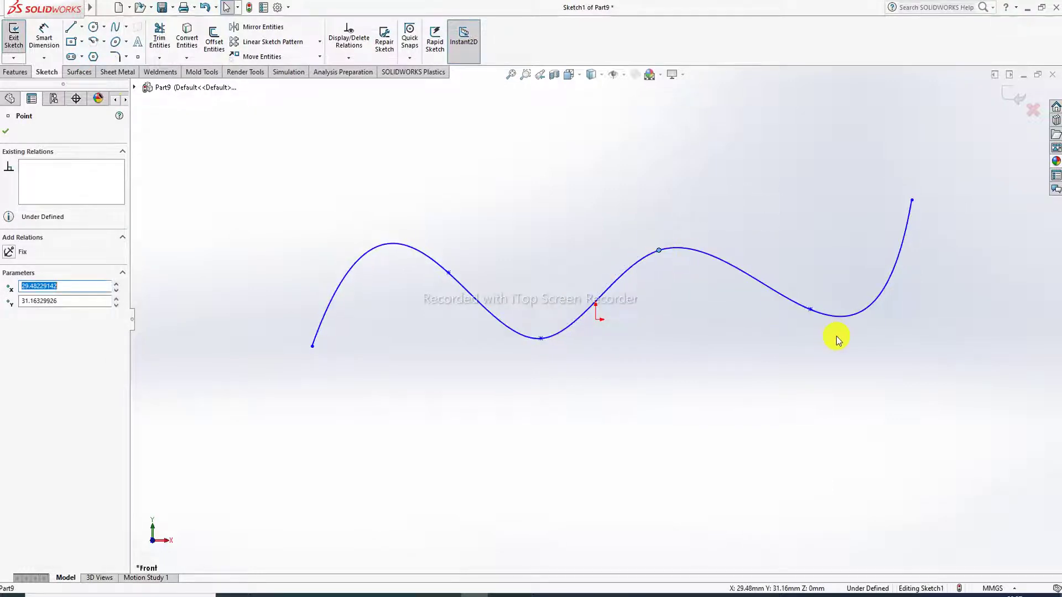
{"action": "left_click_drag", "start_coordinate": [815, 313], "coordinate": [844, 316]}
{"action": "left_click_drag", "start_coordinate": [912, 201], "coordinate": [939, 204]}
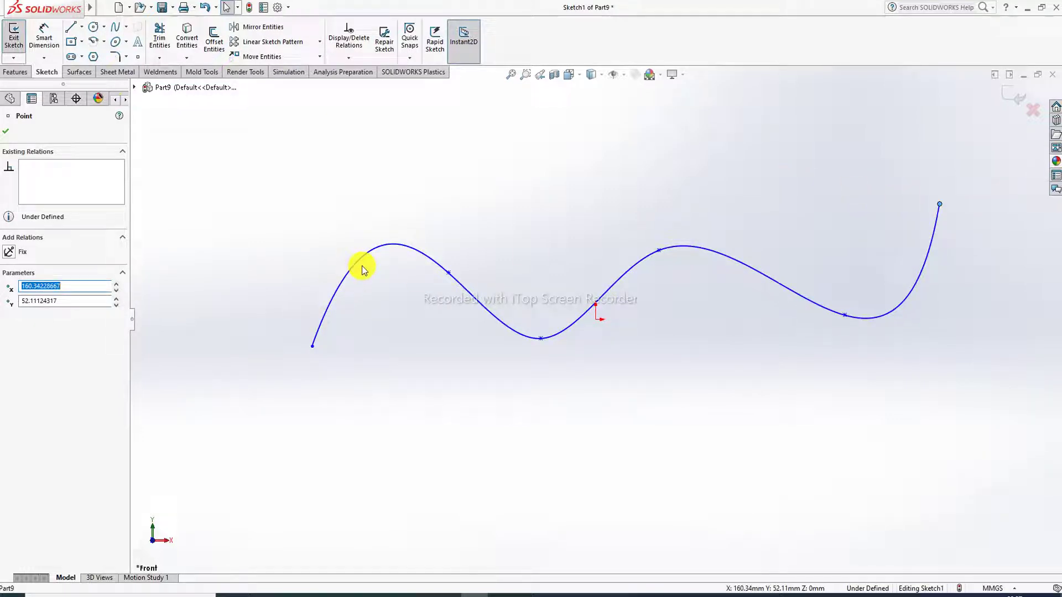
{"action": "left_click_drag", "start_coordinate": [361, 260], "coordinate": [347, 269]}
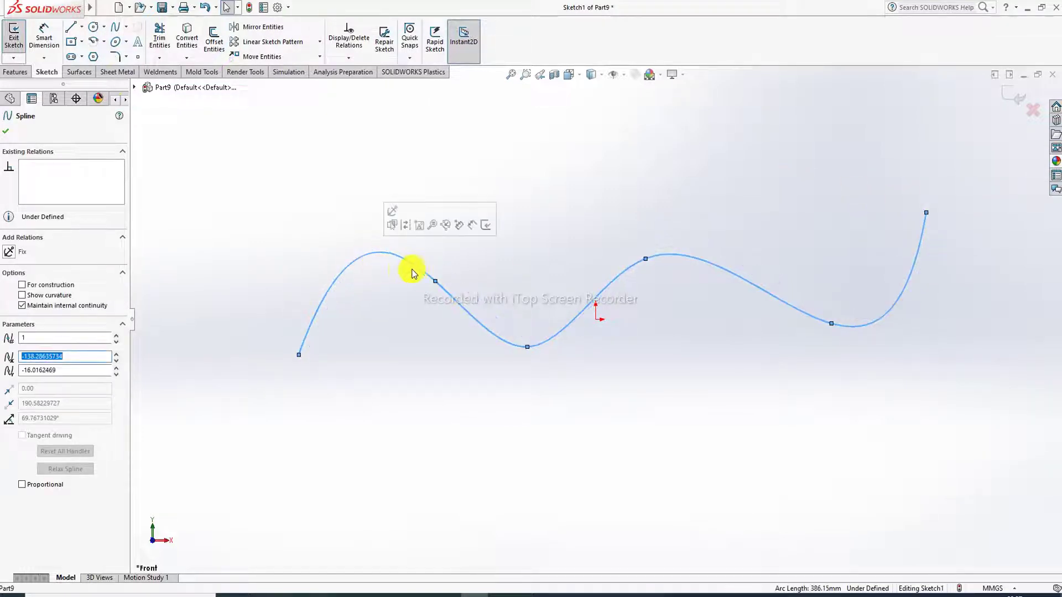
- Shift the middle crest and right valley points again, then exit Sketch1
{"action": "left_click", "coordinate": [421, 272]}
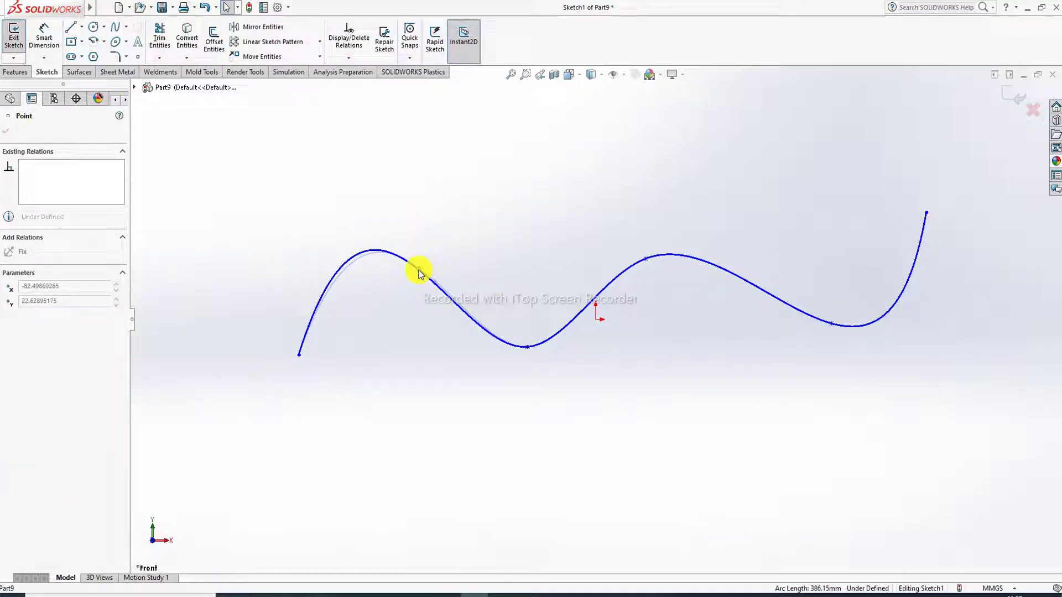
{"action": "left_click", "coordinate": [651, 205]}
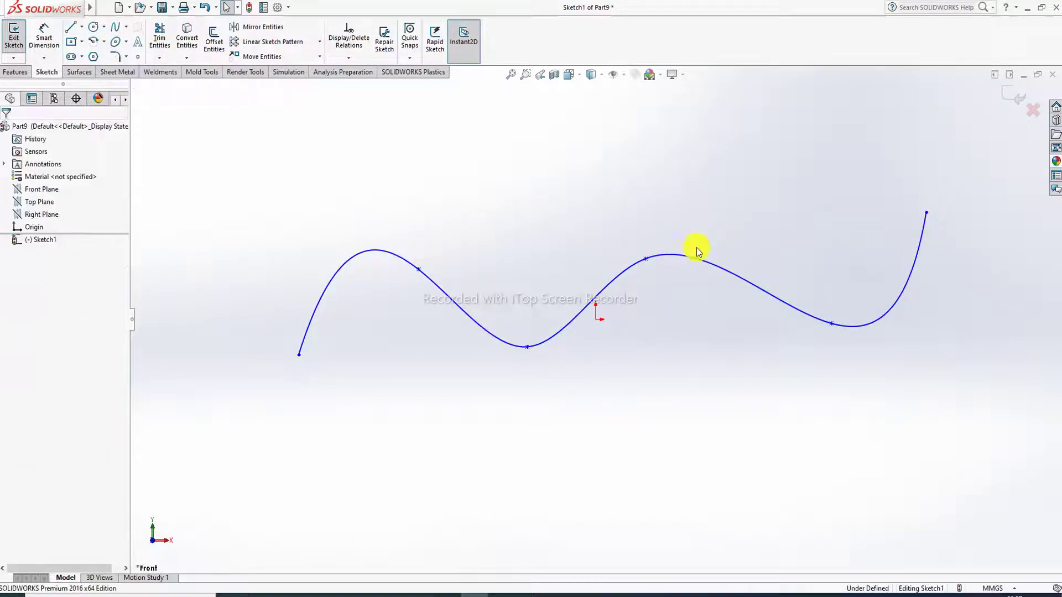
{"action": "left_click_drag", "start_coordinate": [646, 260], "coordinate": [672, 257]}
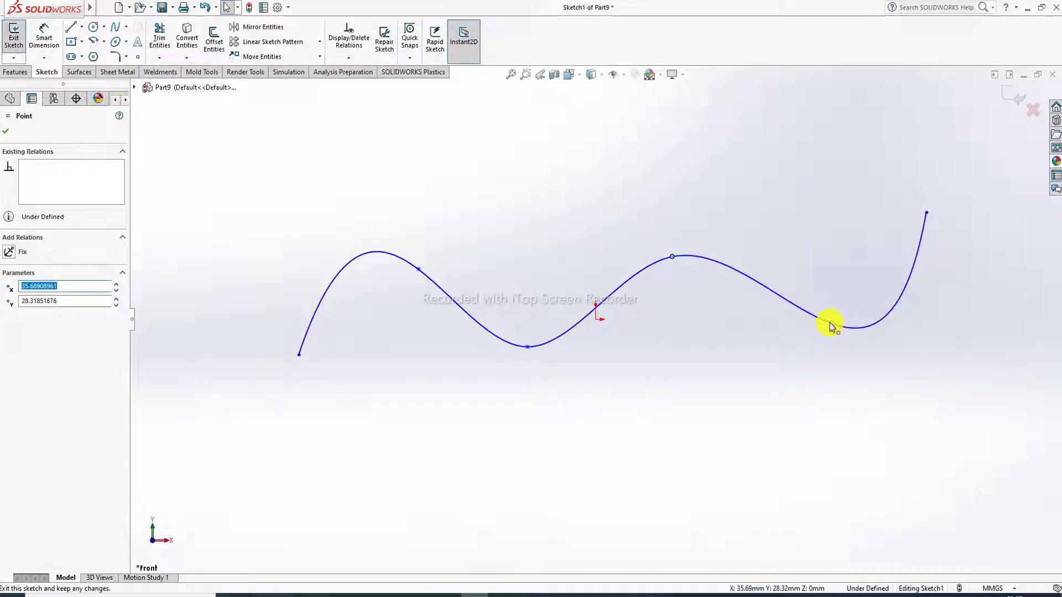
{"action": "mouse_move", "coordinate": [836, 325]}
{"action": "left_mouse_down"}
{"action": "mouse_move", "coordinate": [856, 332]}
{"action": "mouse_move", "coordinate": [828, 326]}
{"action": "left_mouse_up"}
{"action": "left_click", "coordinate": [838, 216]}
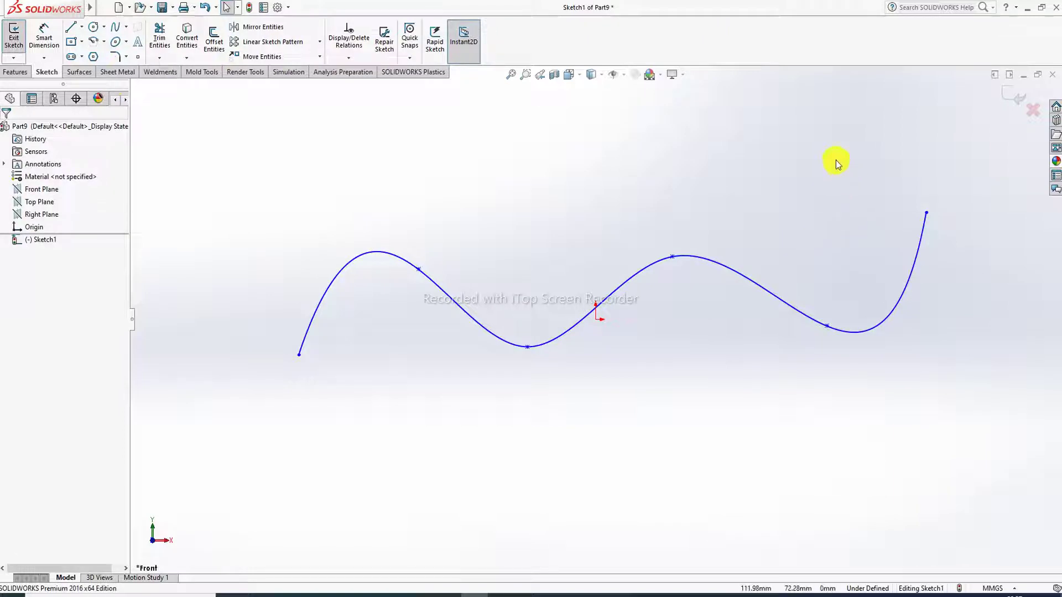
{"action": "left_click", "coordinate": [1011, 99]}
- Create Plane1 perpendicular to the spline at its left end point
{"action": "left_click", "coordinate": [486, 130]}
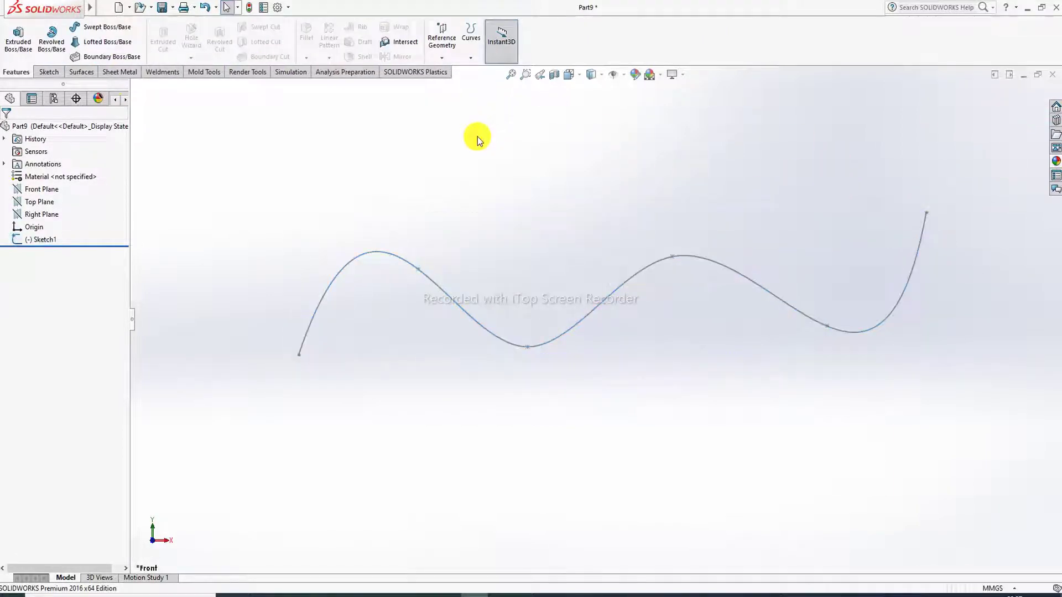
{"action": "left_click", "coordinate": [41, 240]}
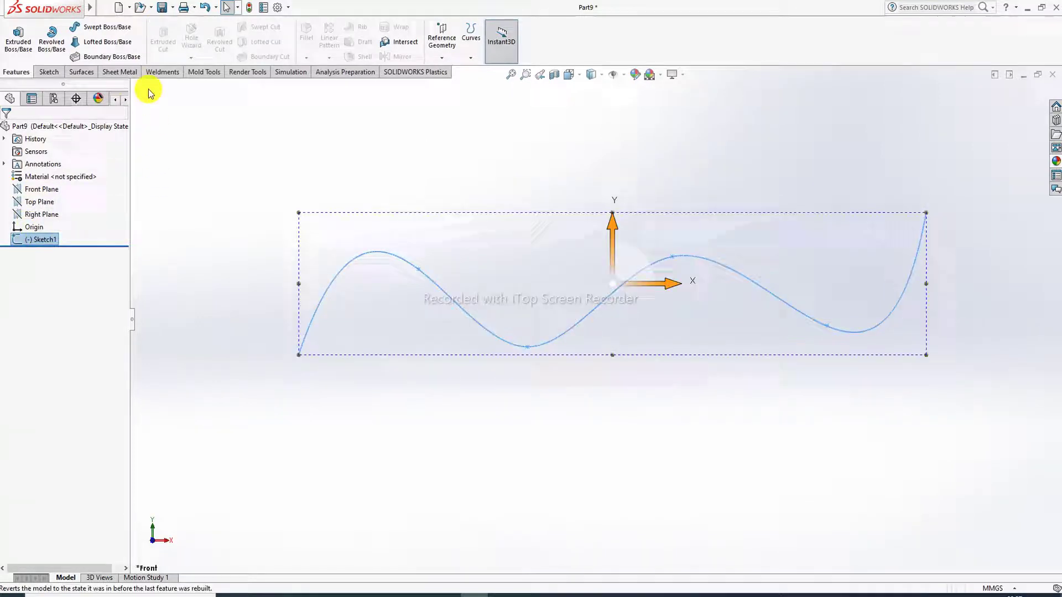
{"action": "left_click", "coordinate": [440, 57]}
{"action": "left_click", "coordinate": [451, 71]}
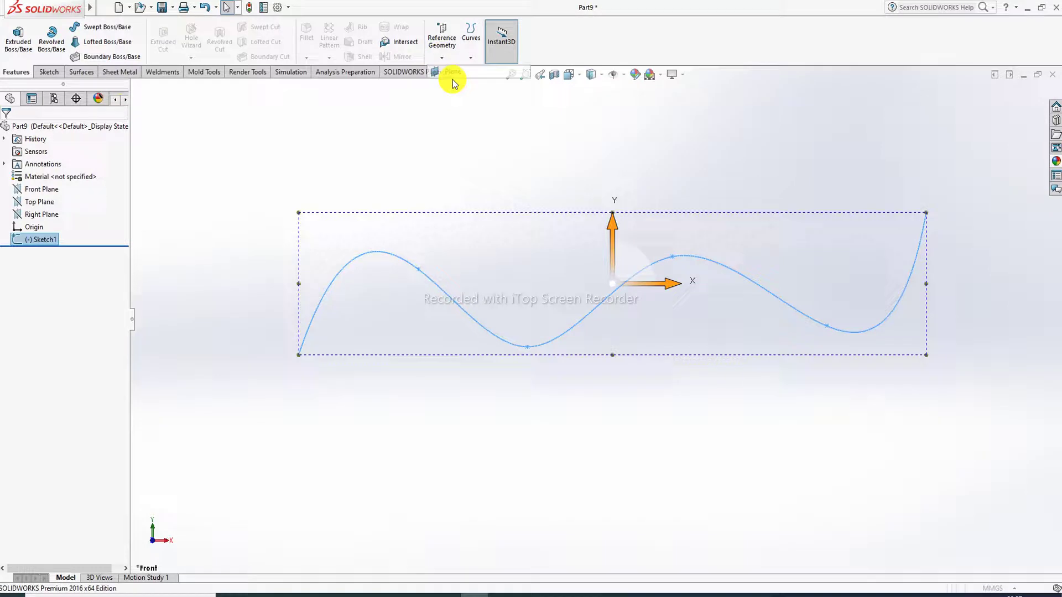
{"action": "left_click", "coordinate": [325, 294]}
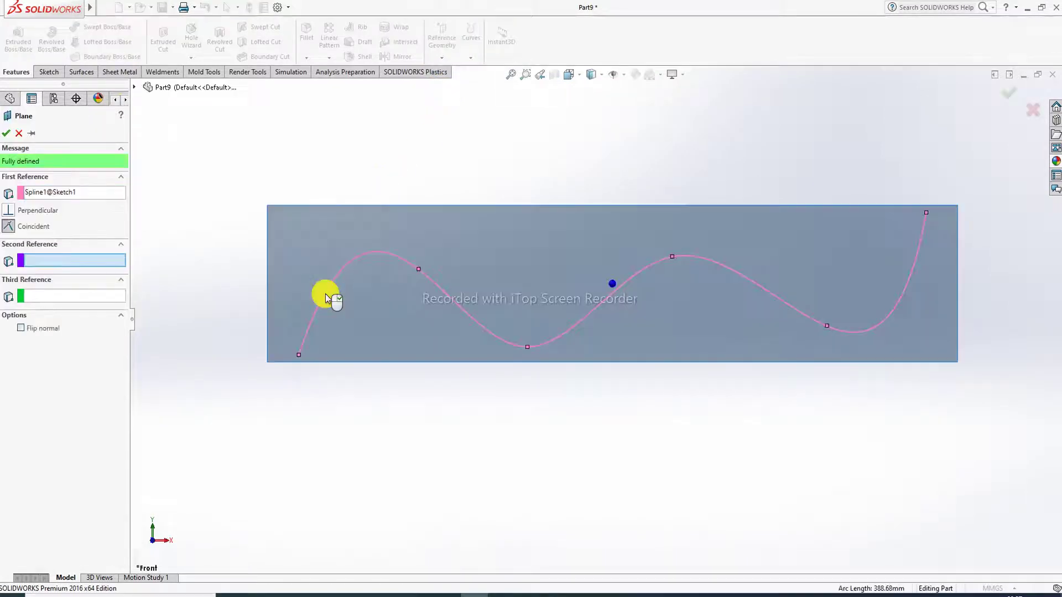
{"action": "left_click", "coordinate": [300, 354]}
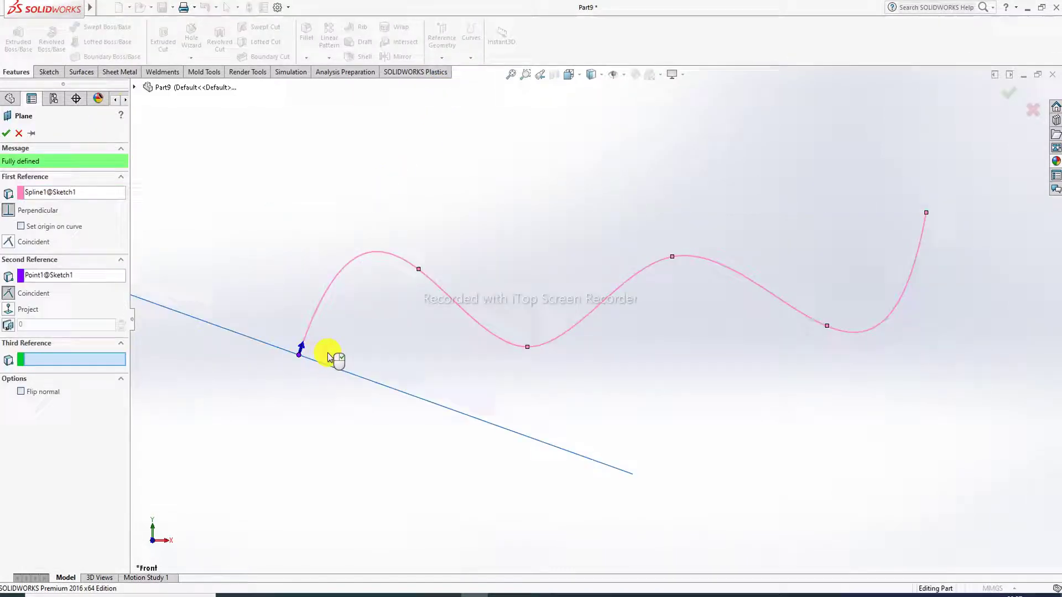
{"action": "middle_click_drag", "start_coordinate": [349, 350], "coordinate": [373, 391]}
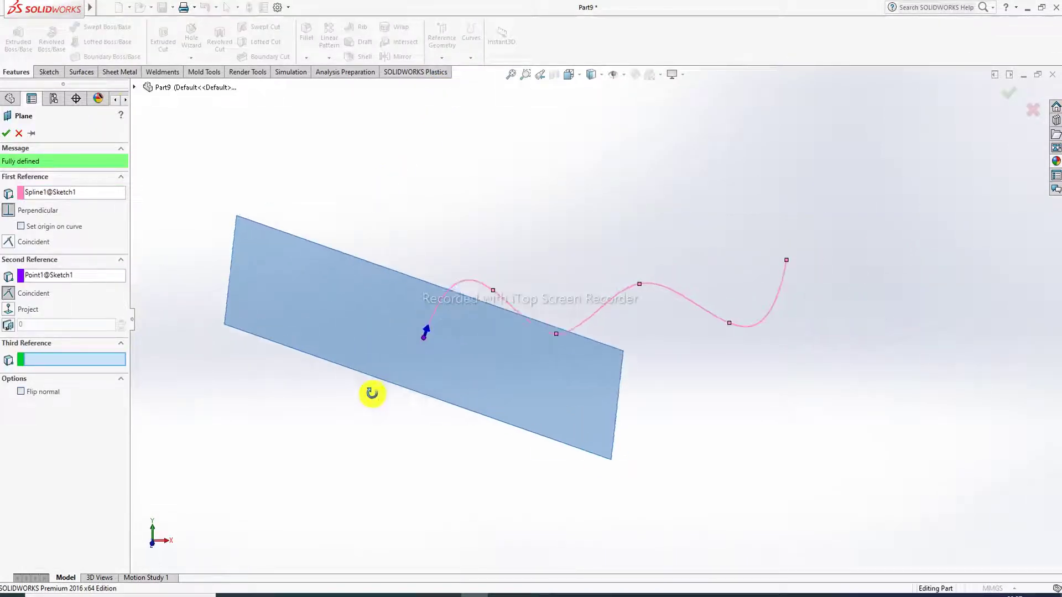
{"action": "left_click", "coordinate": [8, 134]}
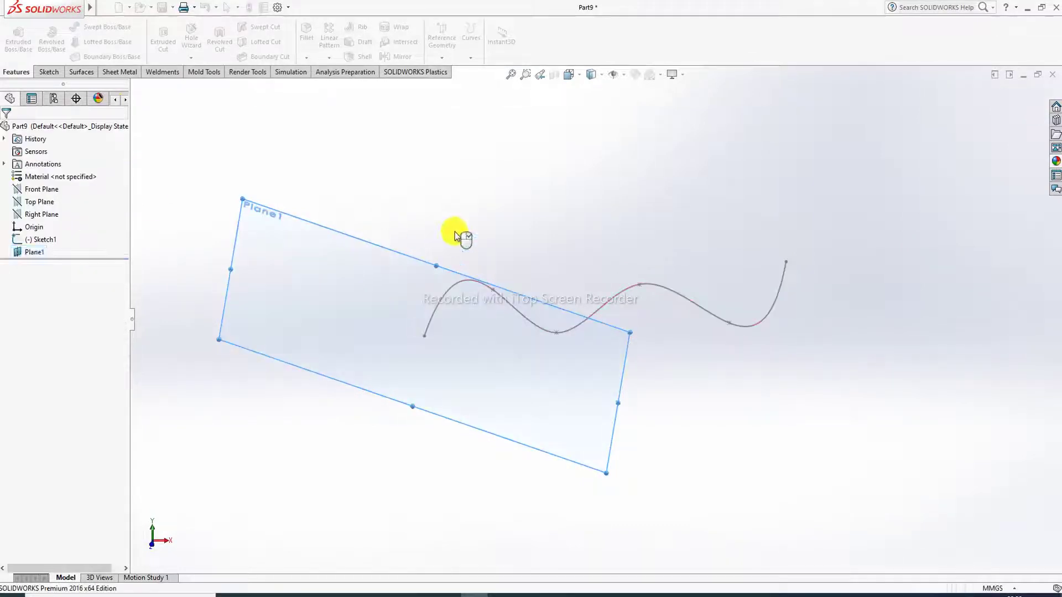
- Start a new sketch, Sketch2, on Plane1
{"action": "left_click", "coordinate": [421, 410]}
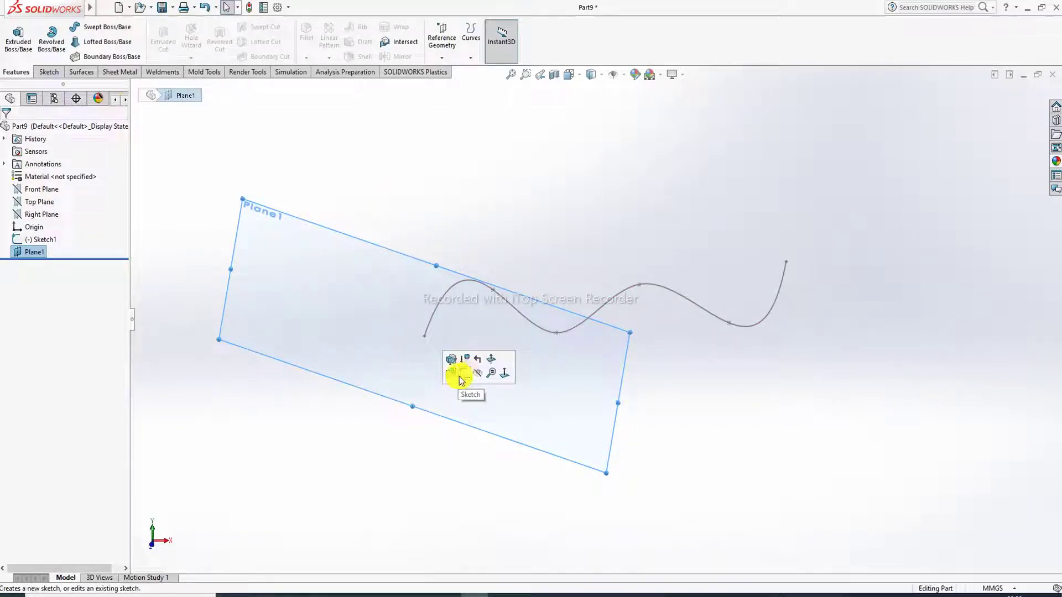
{"action": "left_click", "coordinate": [458, 381]}
{"action": "left_click", "coordinate": [569, 75]}
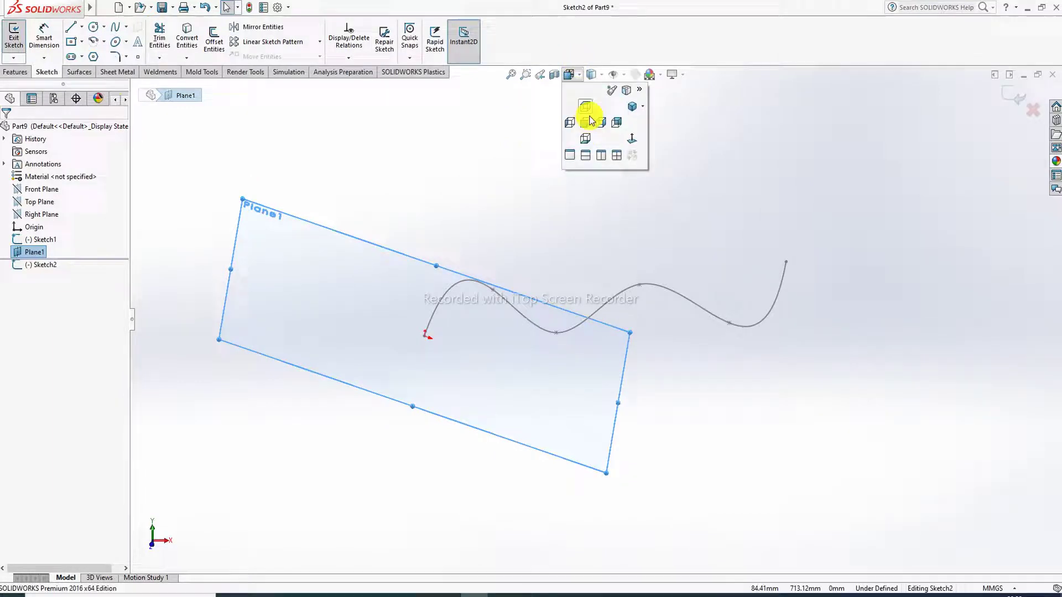
- In a Normal To view of Plane1, draw a circle centred on the path's start
{"action": "left_click", "coordinate": [632, 139]}
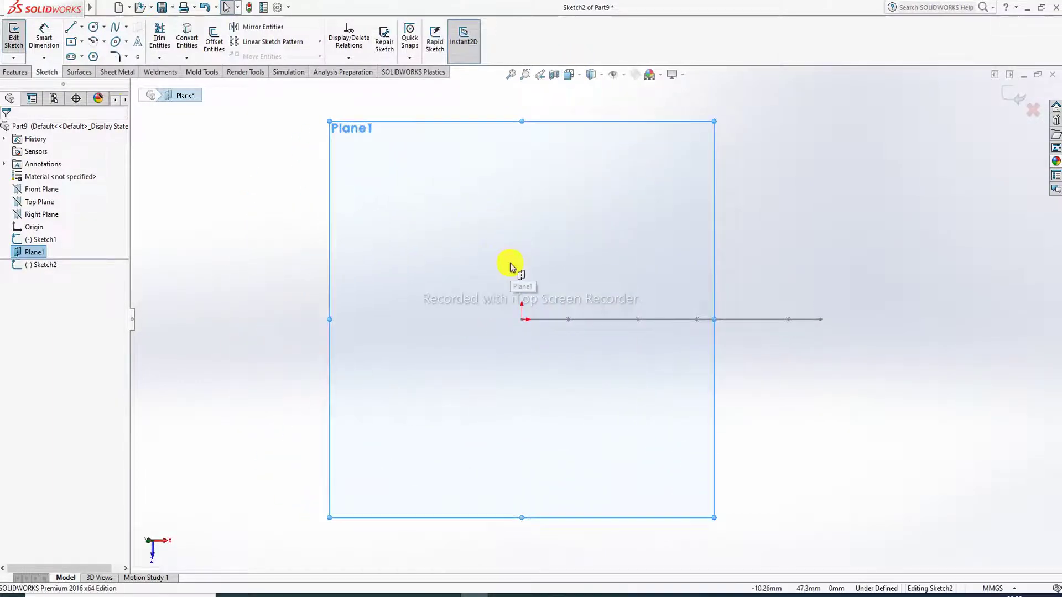
{"action": "left_click", "coordinate": [94, 28]}
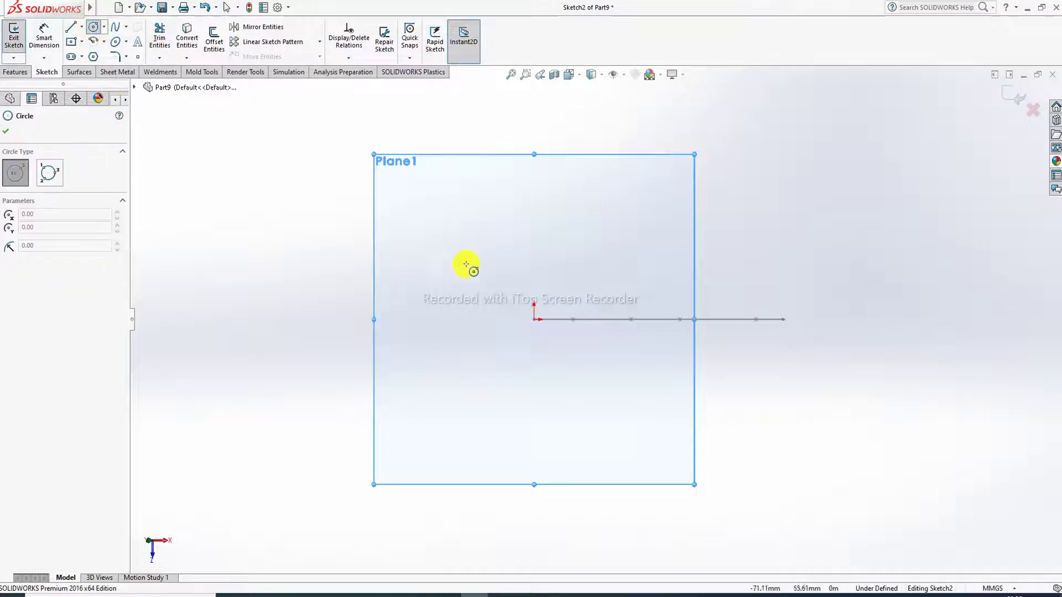
{"action": "left_click", "coordinate": [536, 320]}
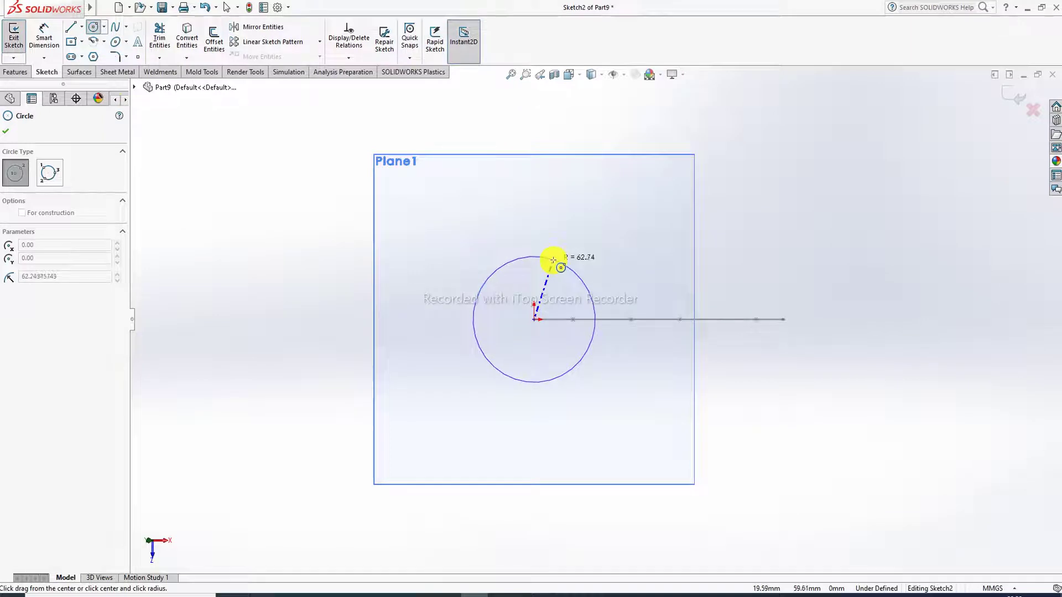
{"action": "left_click", "coordinate": [553, 260]}
{"action": "right_click", "coordinate": [597, 209]}
{"action": "left_click", "coordinate": [621, 218]}
- Dimension the circle's diameter to 120 and close Sketch2
{"action": "left_click", "coordinate": [44, 36]}
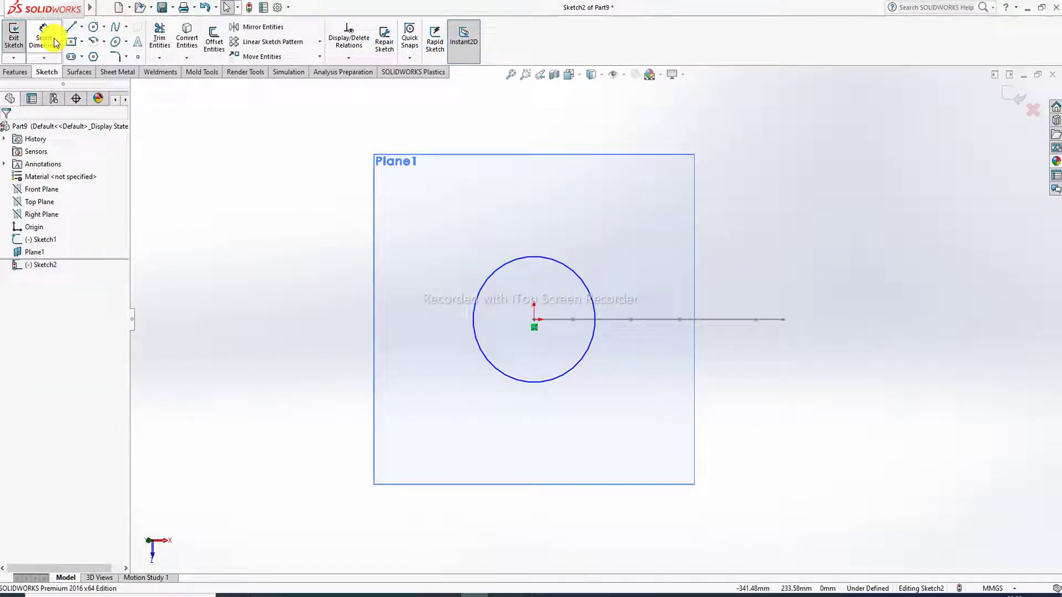
{"action": "left_click", "coordinate": [540, 260]}
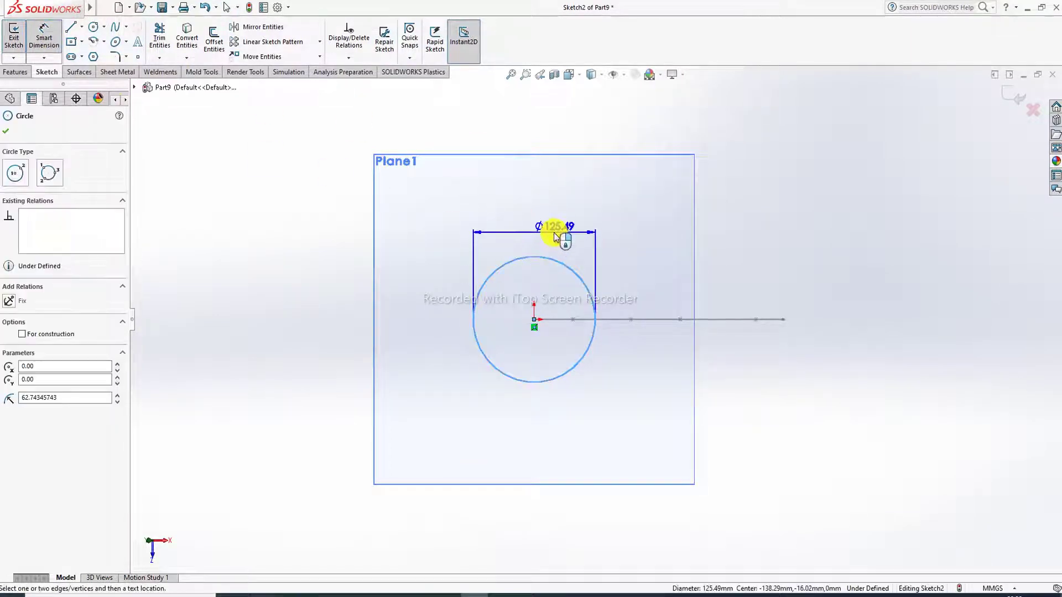
{"action": "left_click", "coordinate": [555, 231]}
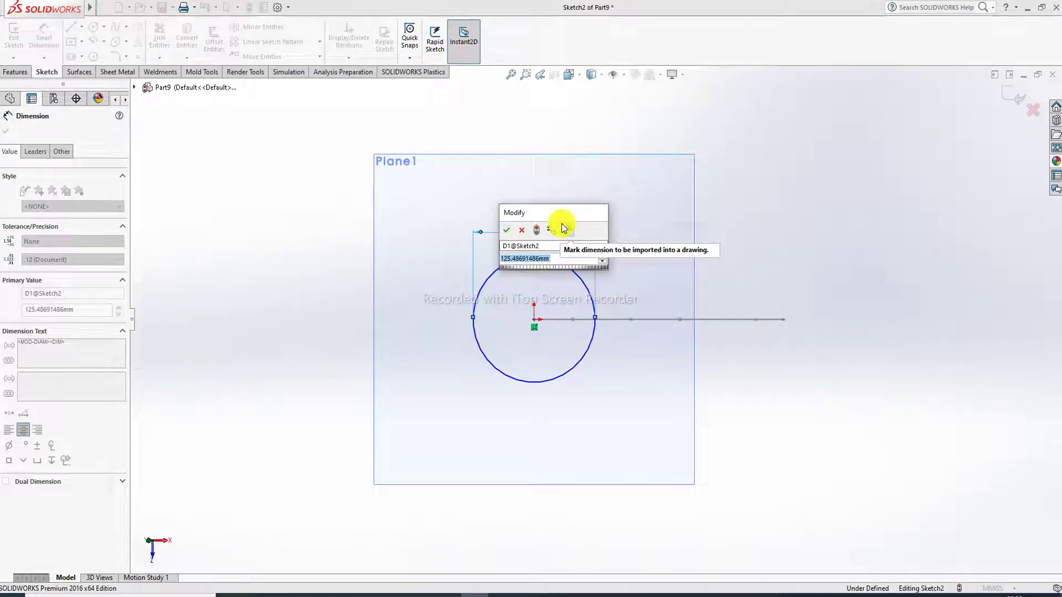
{"action": "type", "text": "1"}
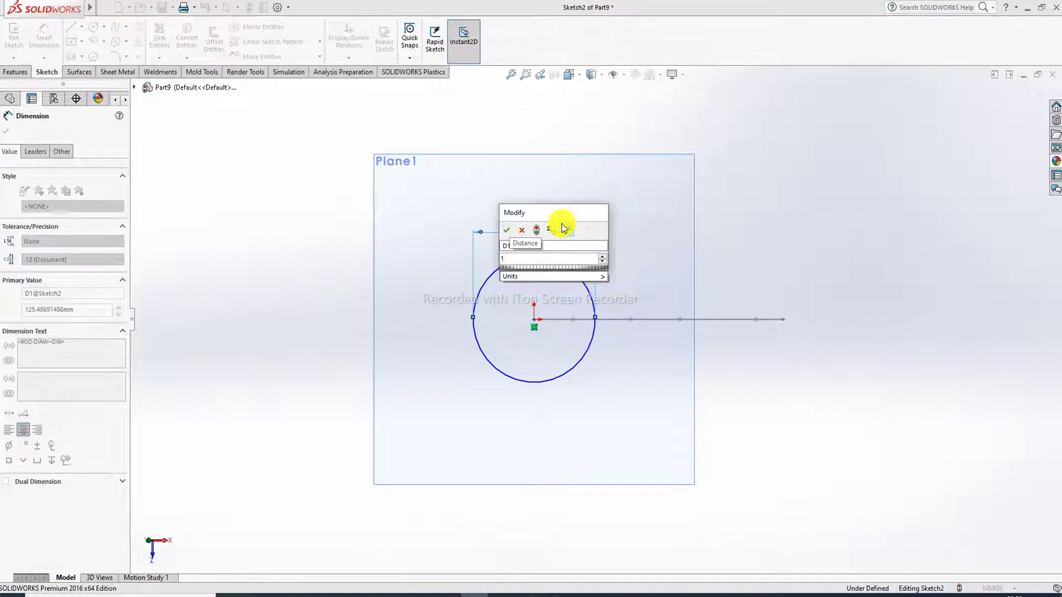
{"action": "type", "text": "20"}
{"action": "key", "text": "Return"}
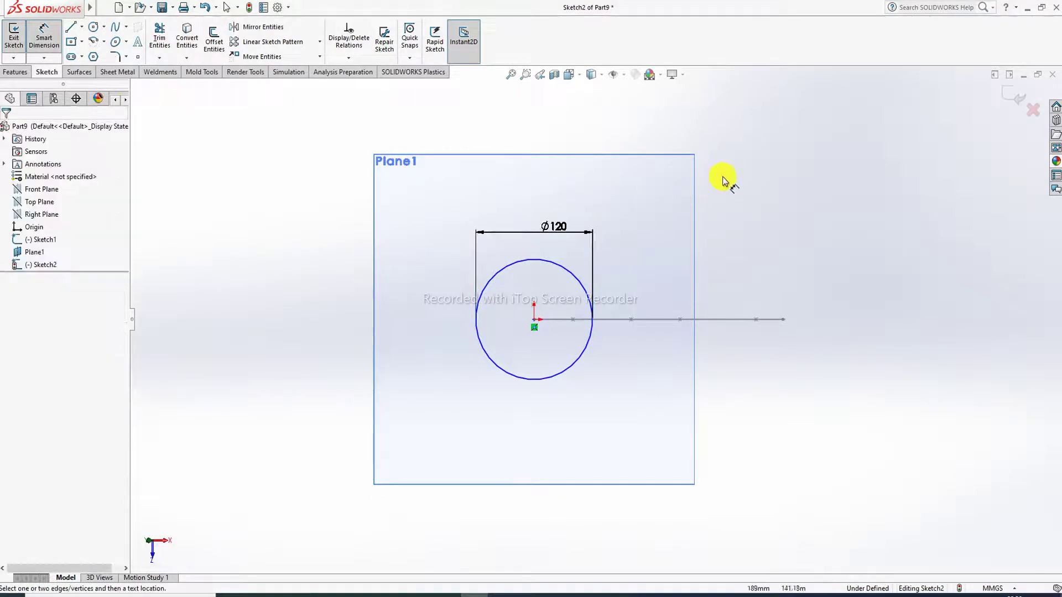
{"action": "right_click", "coordinate": [762, 173]}
{"action": "left_click", "coordinate": [780, 164]}
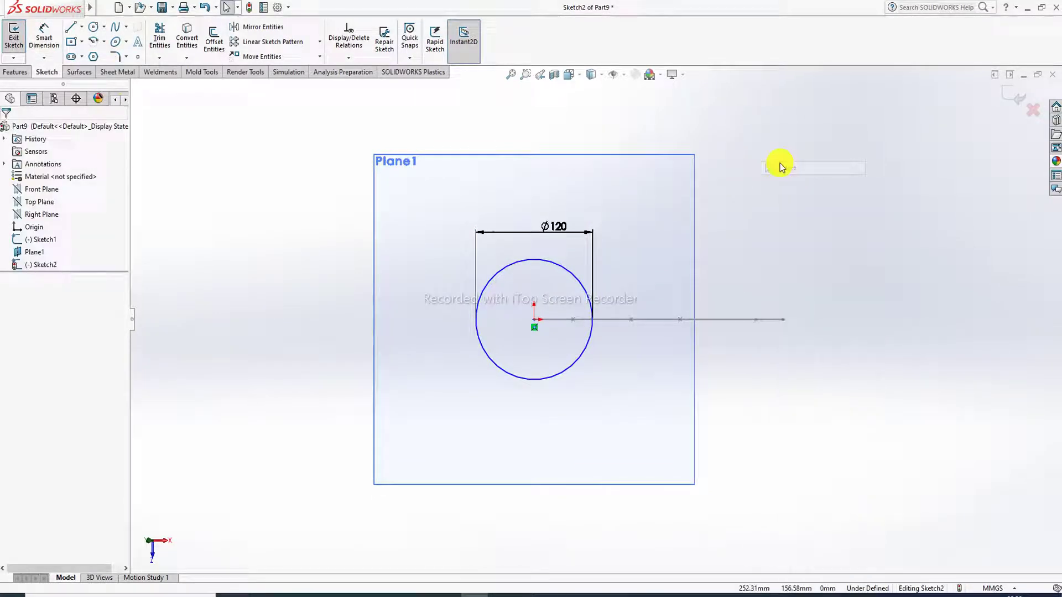
{"action": "left_click", "coordinate": [1017, 98]}
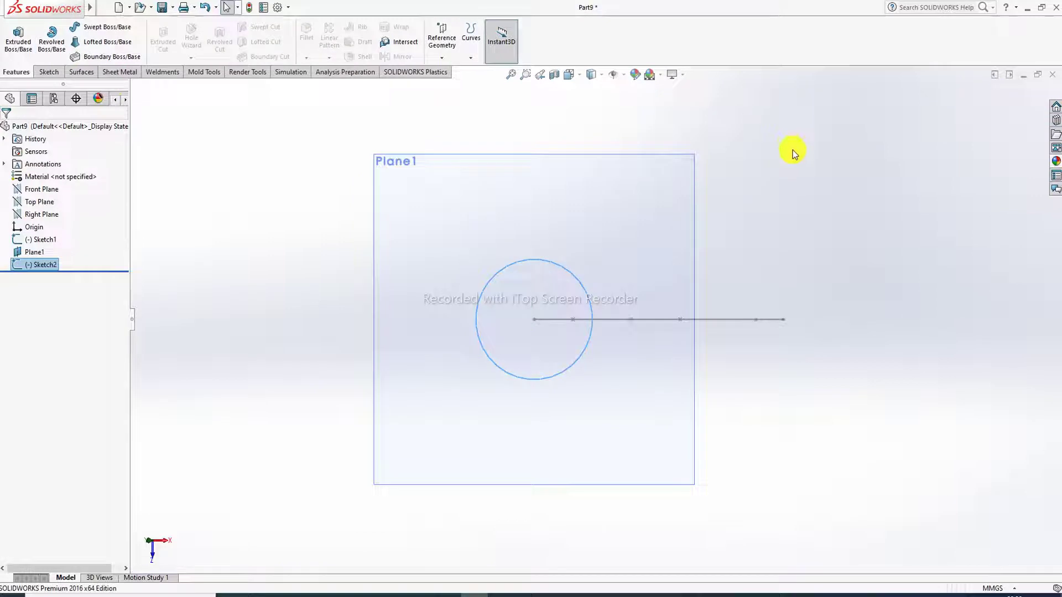
- Orbit to an angled view of the circle and spline, then launch Swept Boss/Base
{"action": "left_click", "coordinate": [323, 241]}
{"action": "mouse_move", "coordinate": [328, 236]}
{"action": "middle_mouse_down"}
{"action": "mouse_move", "coordinate": [424, 199]}
{"action": "mouse_move", "coordinate": [429, 208]}
{"action": "mouse_move", "coordinate": [405, 199]}
{"action": "mouse_move", "coordinate": [403, 171]}
{"action": "mouse_move", "coordinate": [391, 182]}
{"action": "middle_mouse_up"}
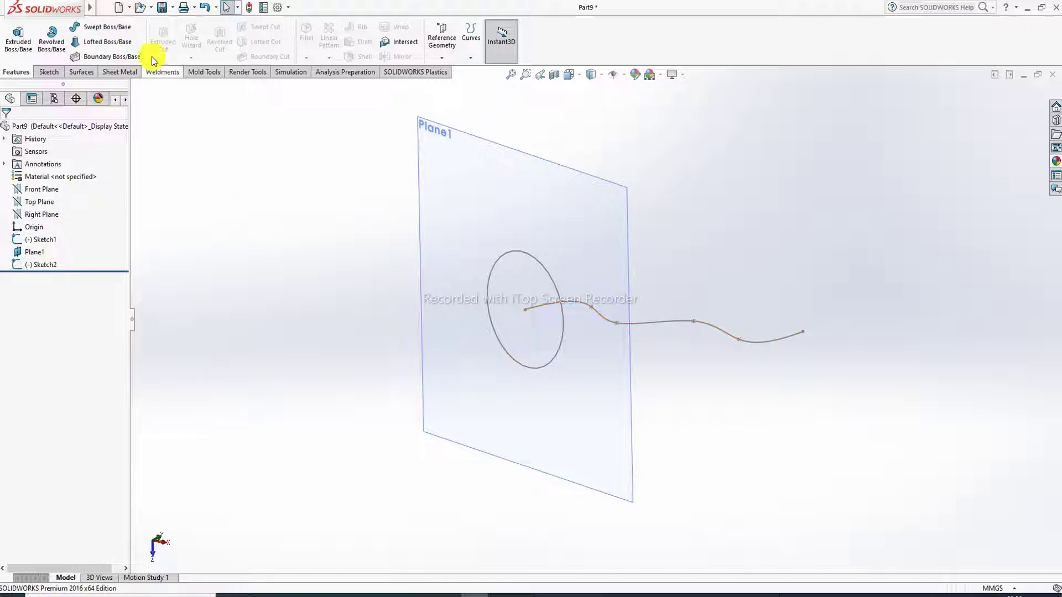
{"action": "left_click", "coordinate": [92, 27]}
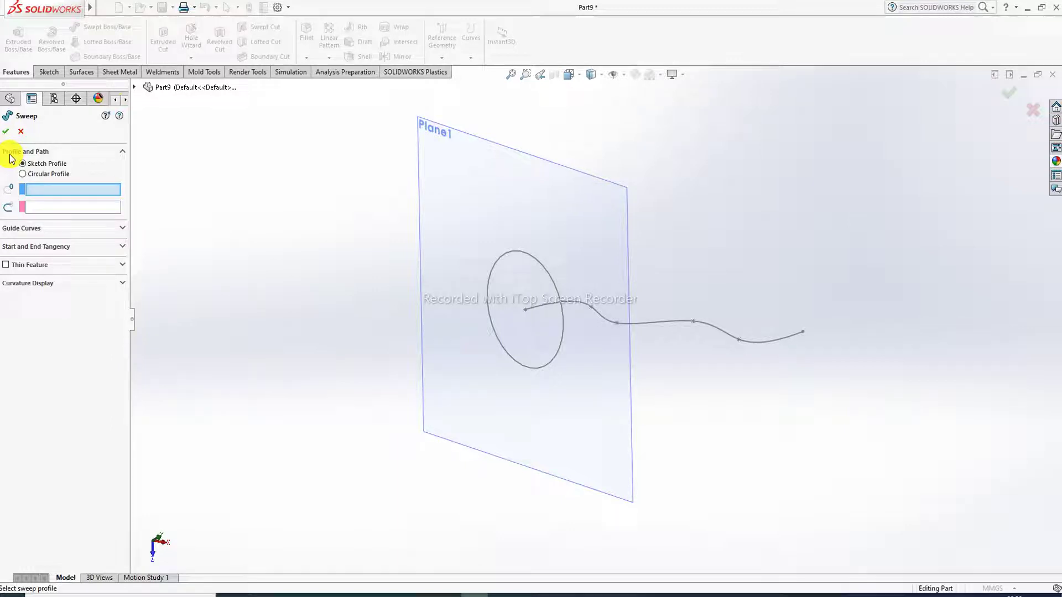
- Cancel the Sweep PropertyManager without creating a feature
{"action": "left_click", "coordinate": [21, 131]}
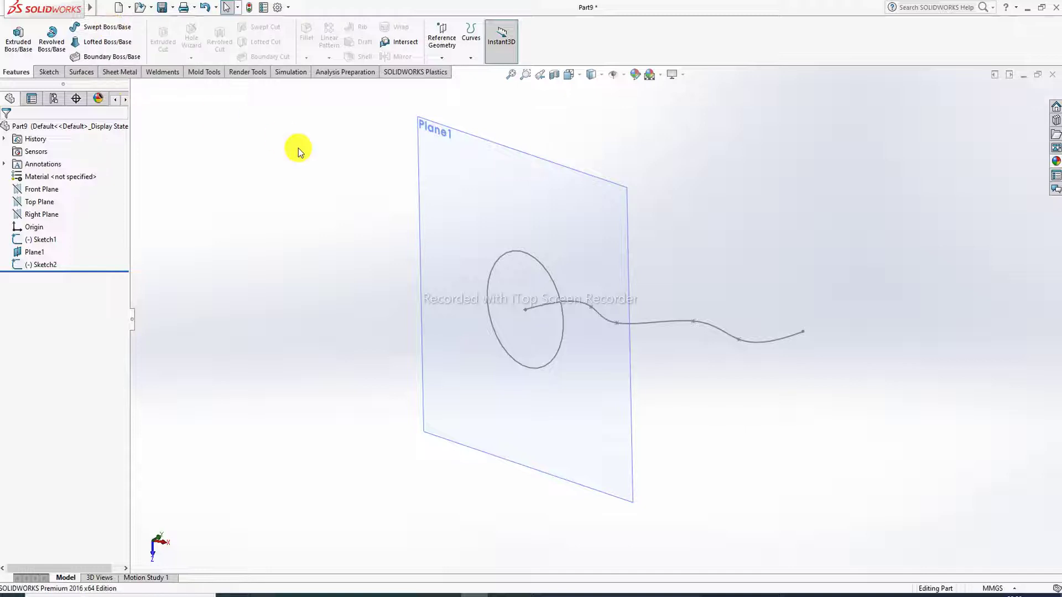
{"action": "left_click", "coordinate": [94, 28]}
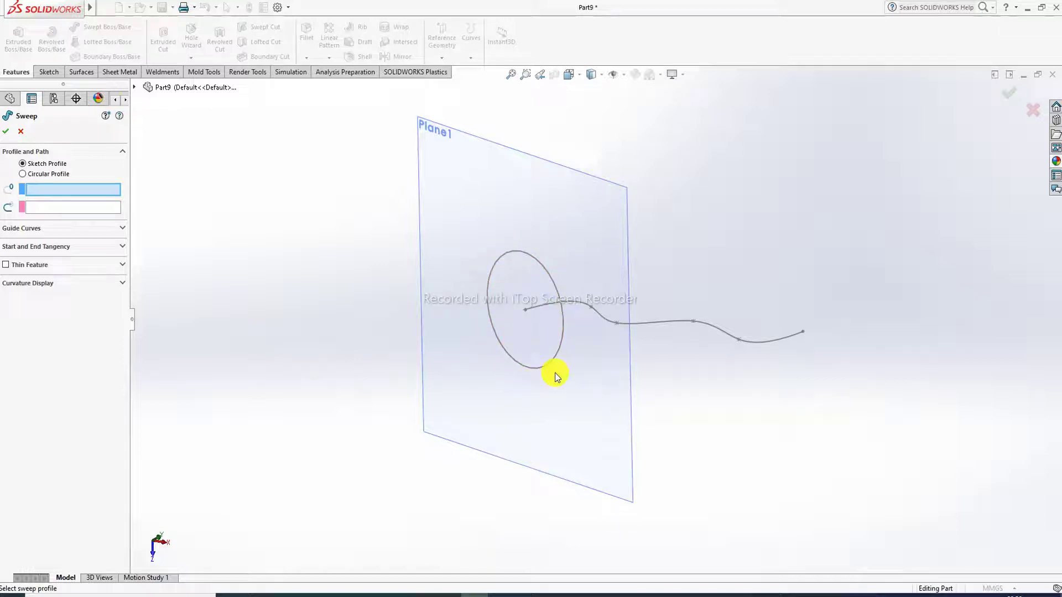
{"action": "middle_click_drag", "start_coordinate": [607, 300], "coordinate": [635, 332]}
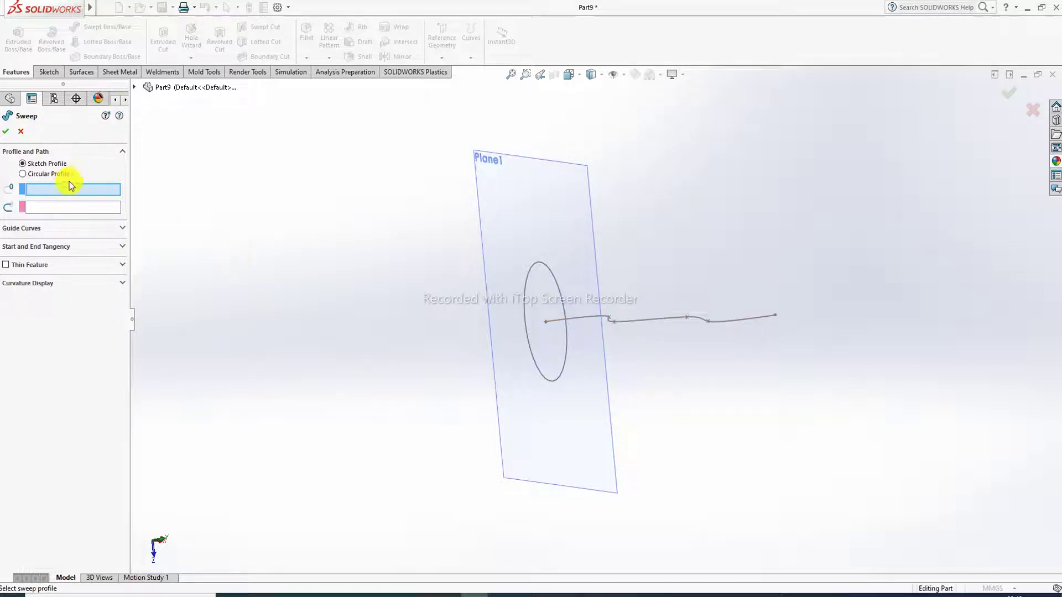
{"action": "left_click", "coordinate": [524, 286]}
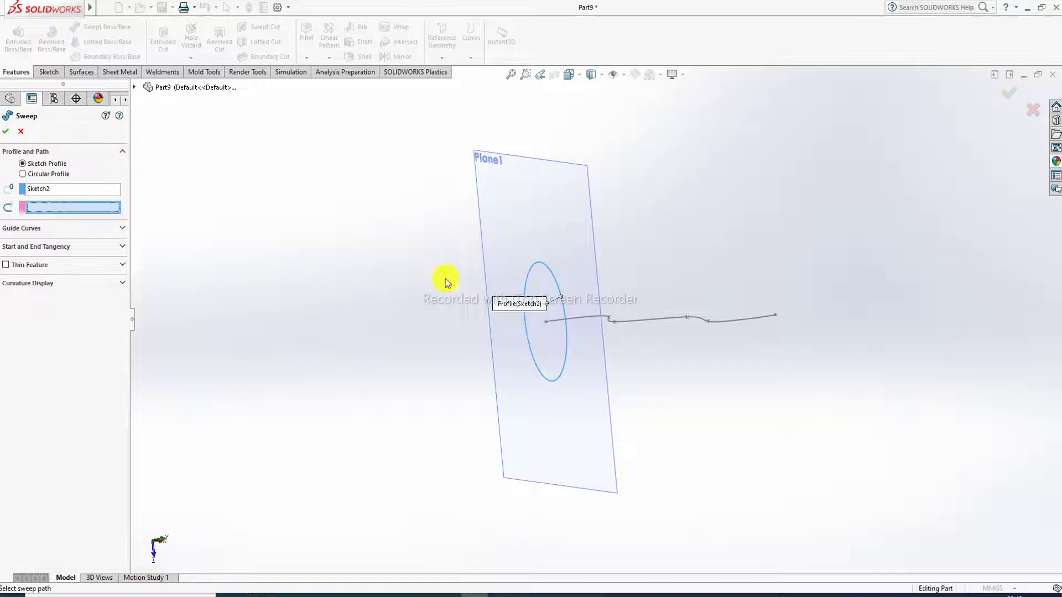
{"action": "left_click", "coordinate": [598, 316]}
{"action": "left_click", "coordinate": [669, 297]}
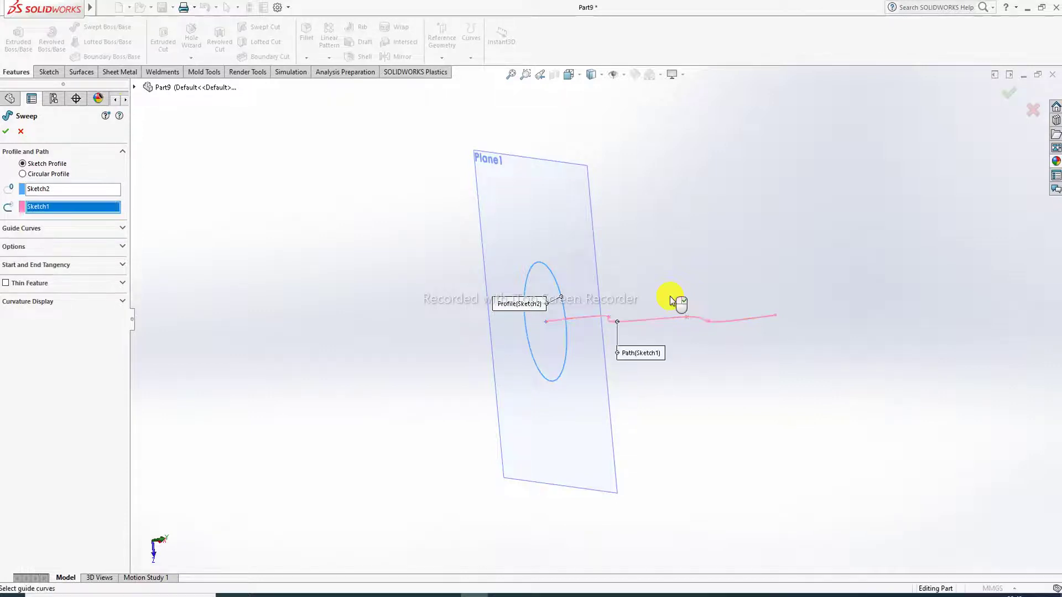
{"action": "middle_click_drag", "start_coordinate": [739, 323], "coordinate": [656, 384]}
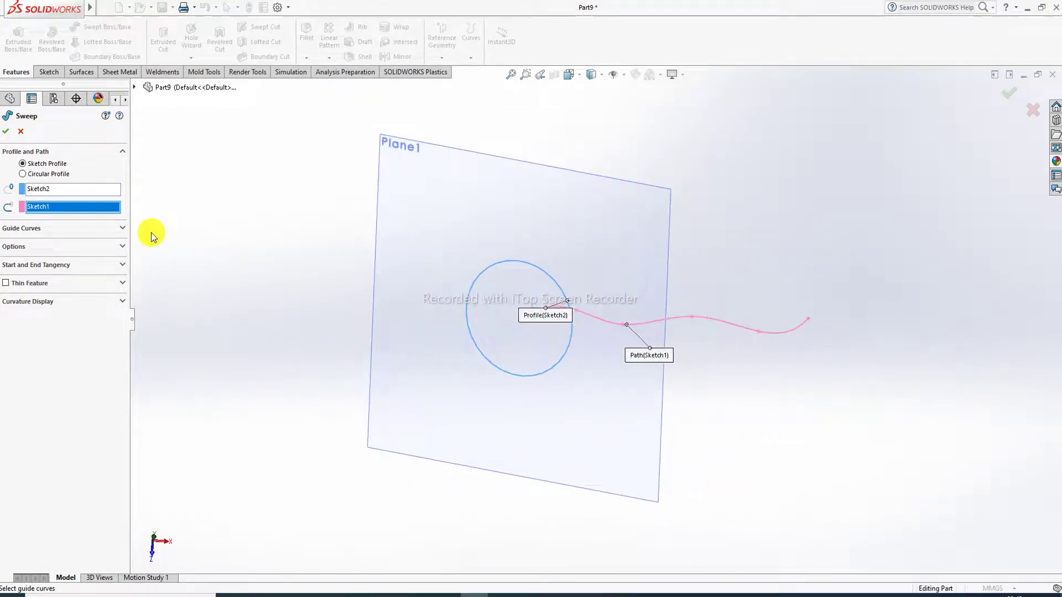
{"action": "left_click", "coordinate": [20, 134]}
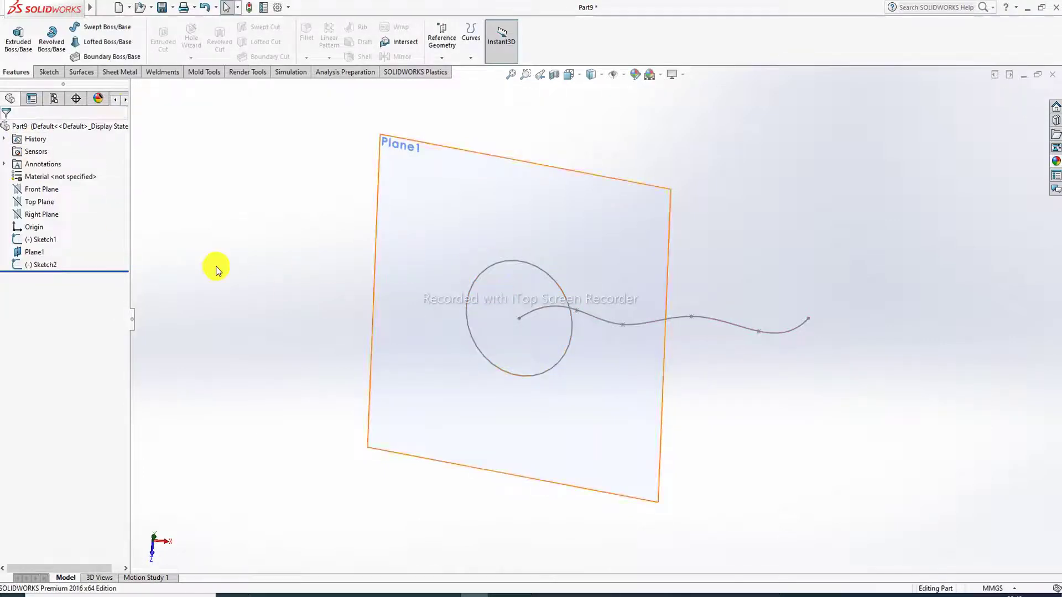
- Edit Sketch2, change the Ø120 circle dimension to 60, and exit the sketch
{"action": "left_click", "coordinate": [48, 265]}
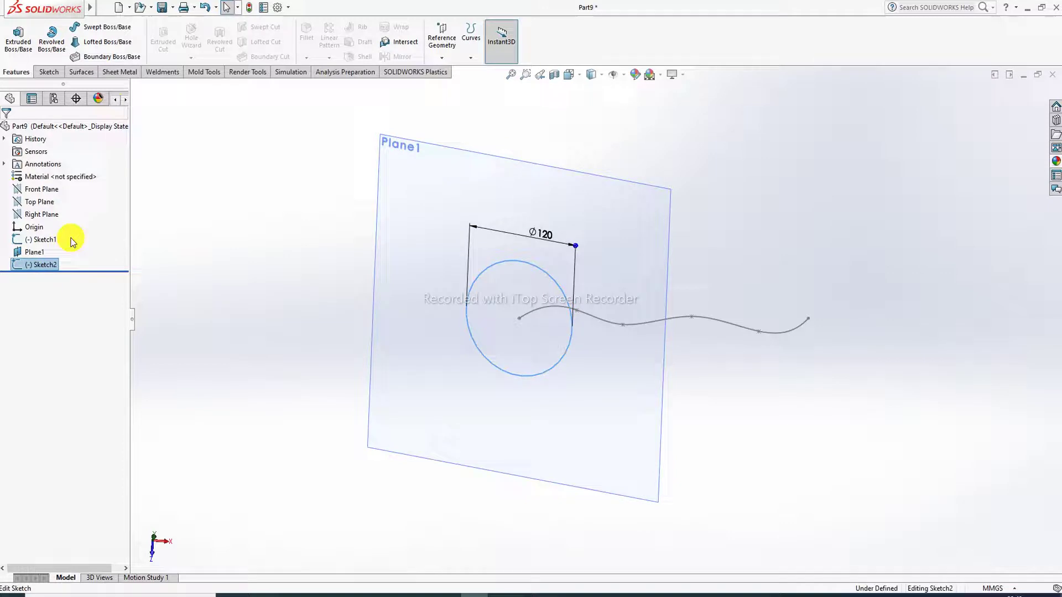
{"action": "left_click", "coordinate": [65, 236]}
{"action": "double_click", "coordinate": [541, 234]}
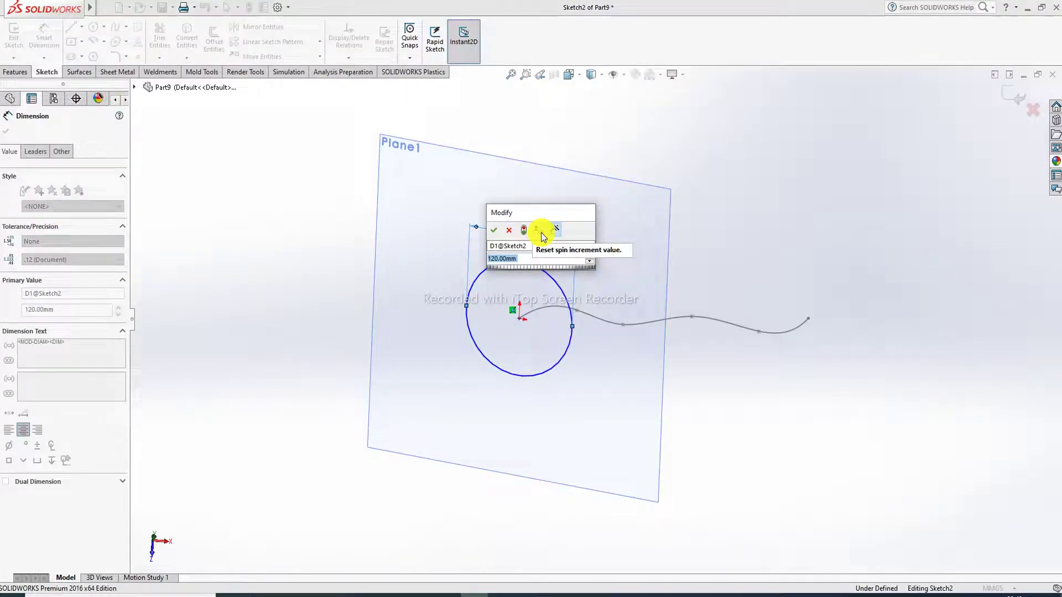
{"action": "type", "text": "59"}
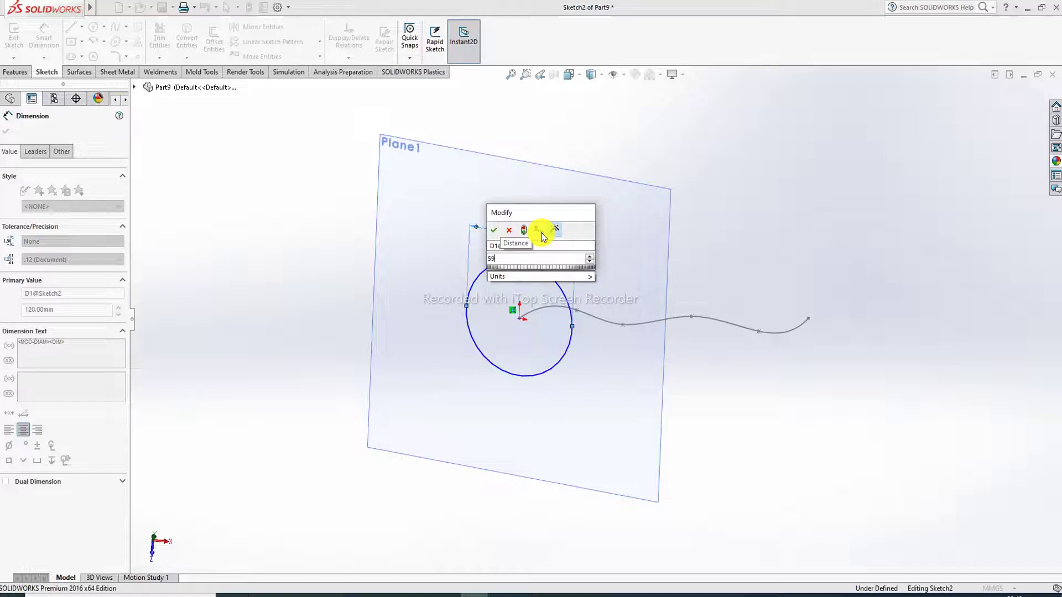
{"action": "key", "text": "BackSpace"}
{"action": "type", "text": "0"}
{"action": "key", "text": "Return"}
{"action": "double_click", "coordinate": [538, 238]}
{"action": "type", "text": "60"}
{"action": "key", "text": "Return"}
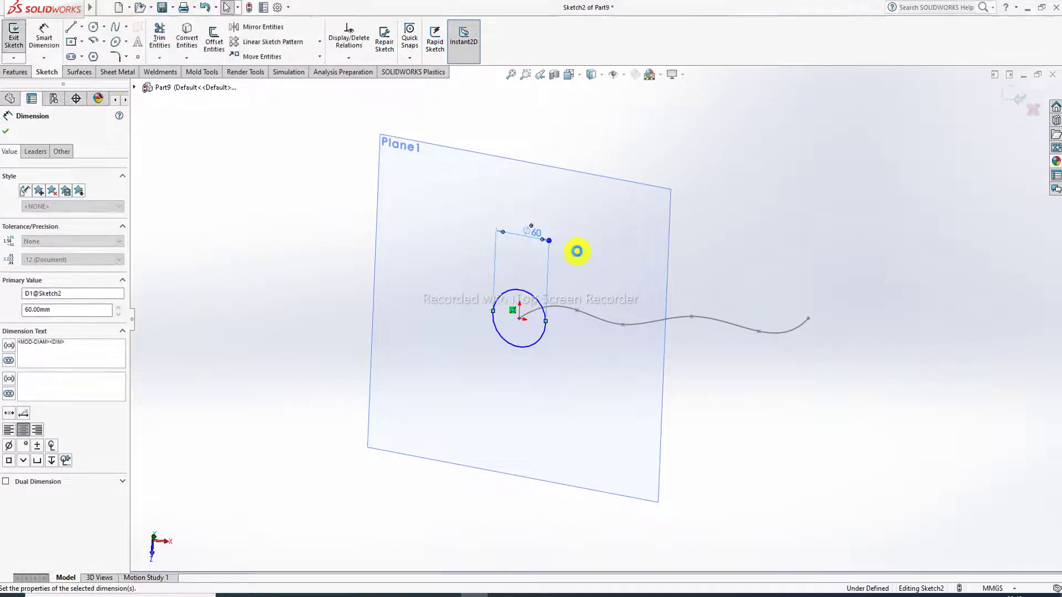
{"action": "left_click", "coordinate": [603, 266]}
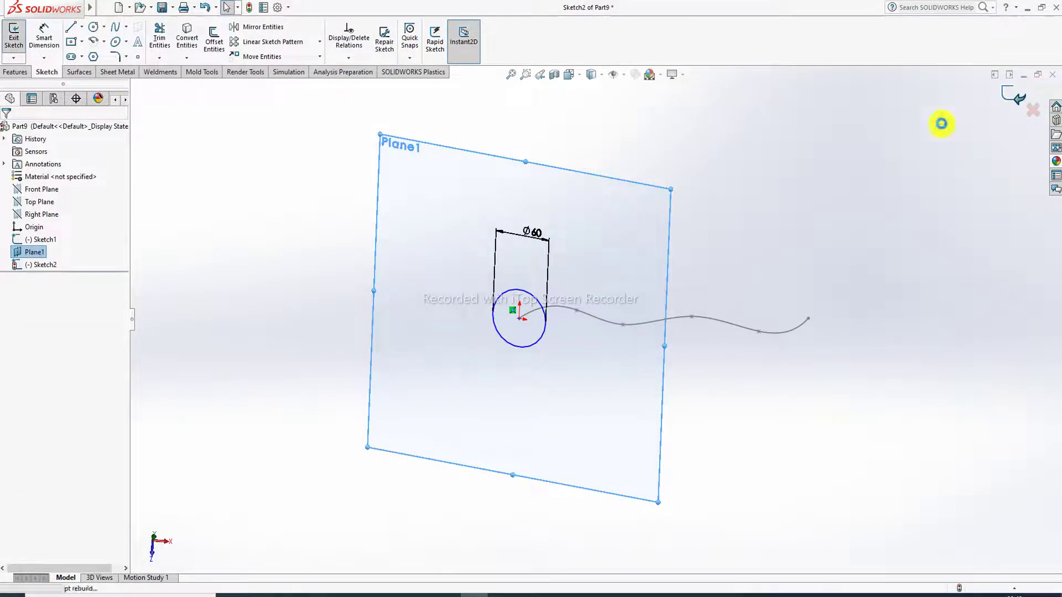
{"action": "left_click", "coordinate": [1009, 94]}
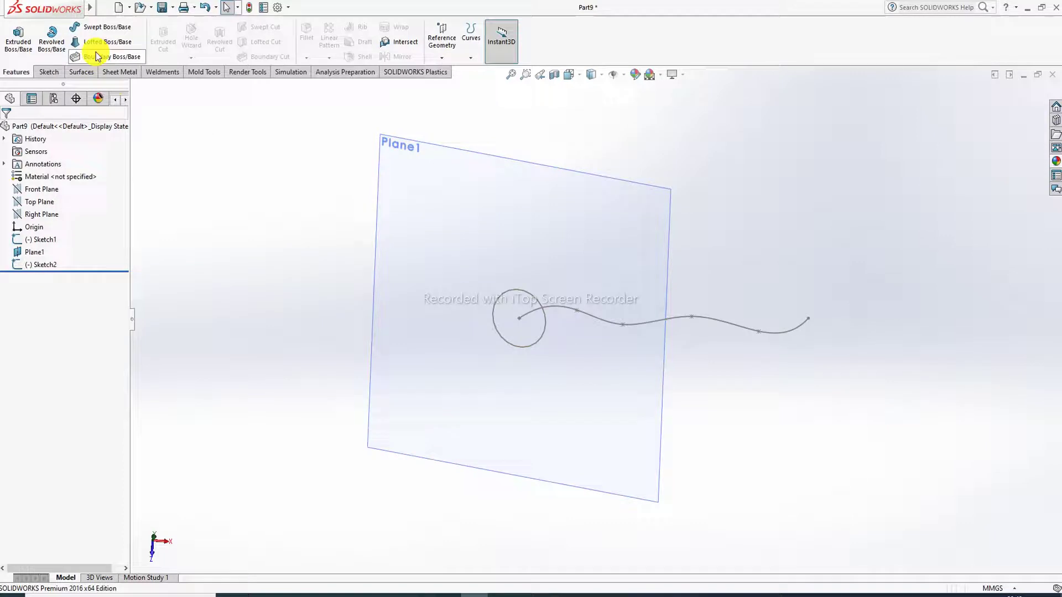
- Sweep the Sketch2 circle along the Sketch1 spline to create the Sweep1 tube
{"action": "left_click", "coordinate": [106, 27]}
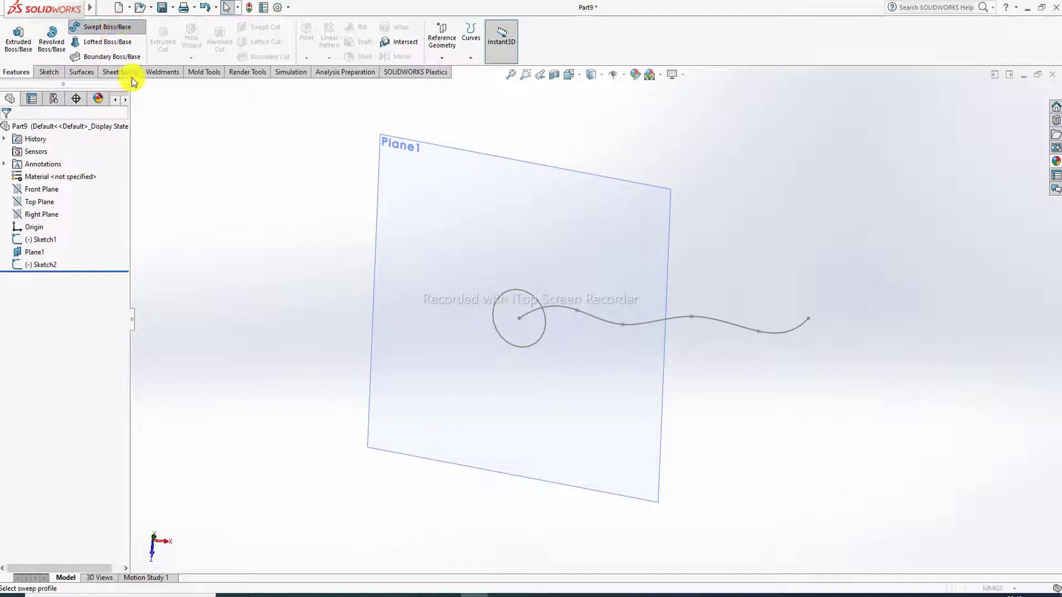
{"action": "left_click", "coordinate": [502, 299]}
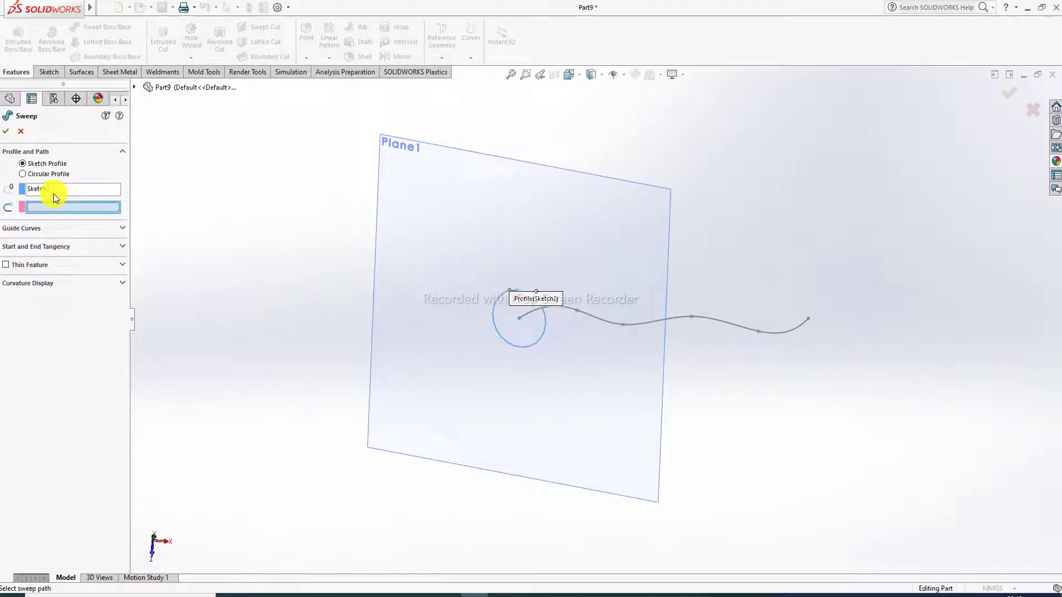
{"action": "left_click", "coordinate": [606, 320]}
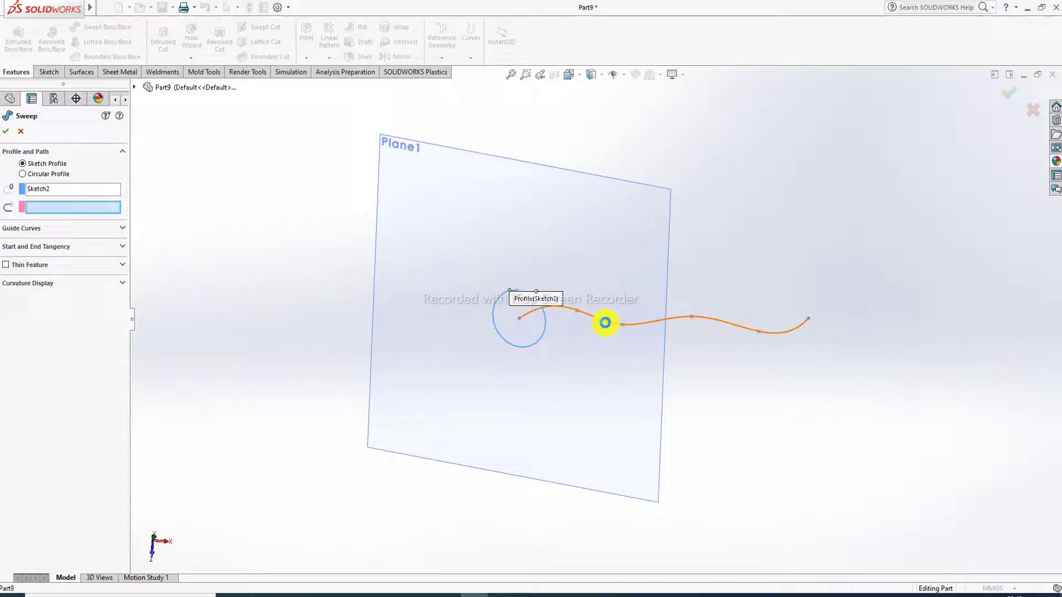
{"action": "scroll", "coordinate": [675, 275], "scroll_direction": "down", "scroll_amount": 2}
{"action": "scroll", "coordinate": [645, 346], "scroll_direction": "down", "scroll_amount": 1}
{"action": "scroll", "coordinate": [644, 350], "scroll_direction": "up", "scroll_amount": 2}
{"action": "middle_click_drag", "start_coordinate": [644, 350], "coordinate": [591, 310]}
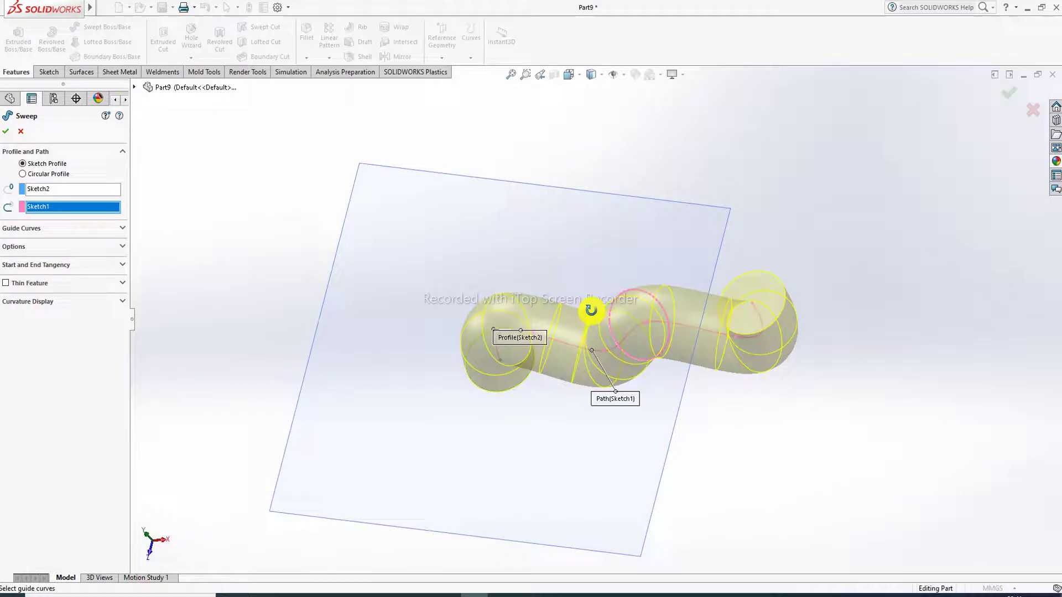
{"action": "left_click", "coordinate": [6, 131]}
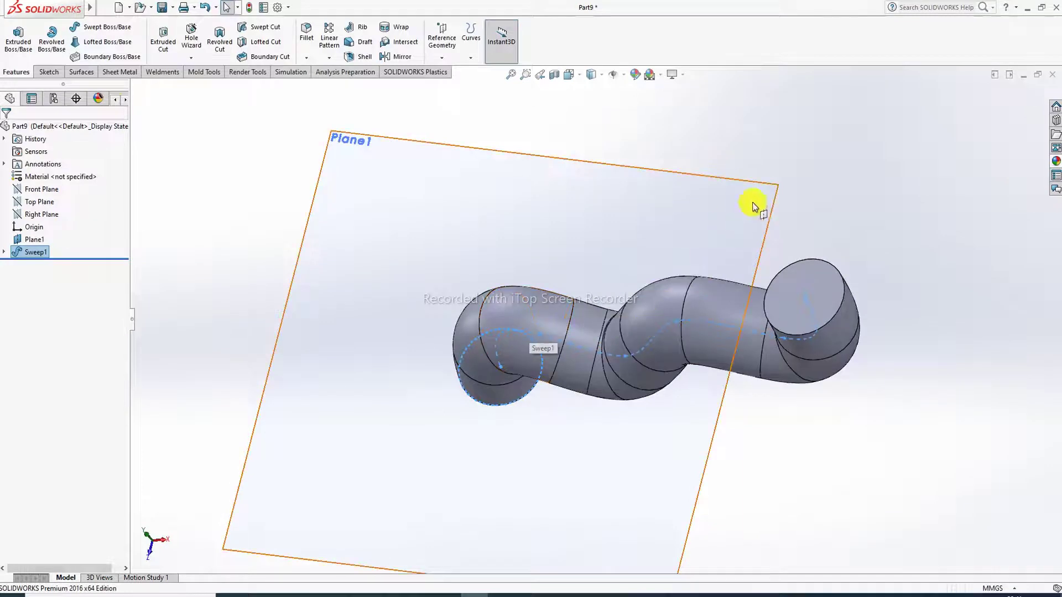
{"action": "left_click", "coordinate": [764, 184]}
- Discard the empty sketch, hide Plane1, and zoom to fit the Sweep1 tube
{"action": "left_click", "coordinate": [805, 147]}
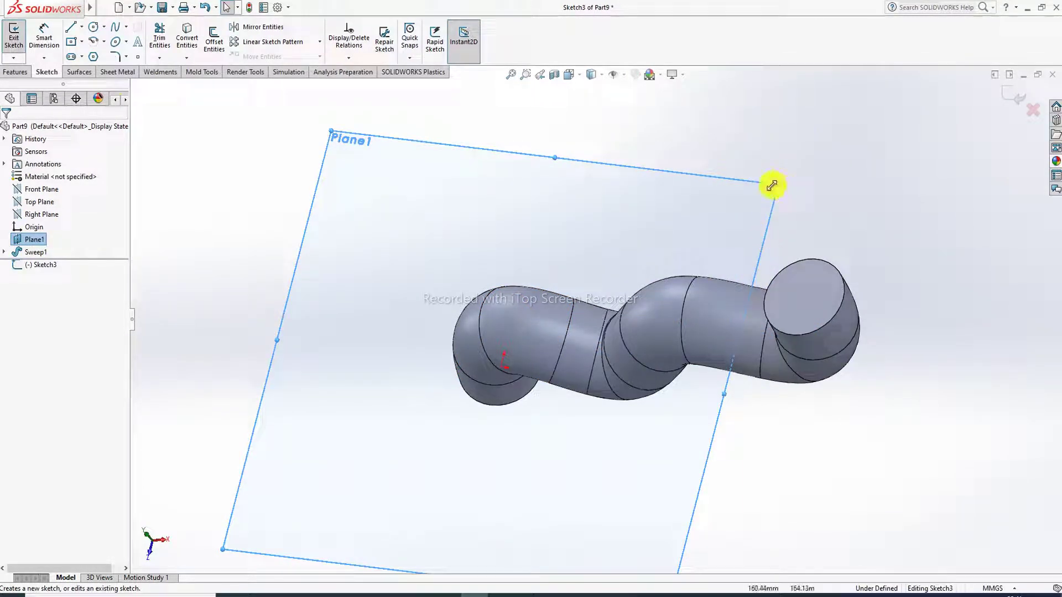
{"action": "left_click", "coordinate": [832, 203]}
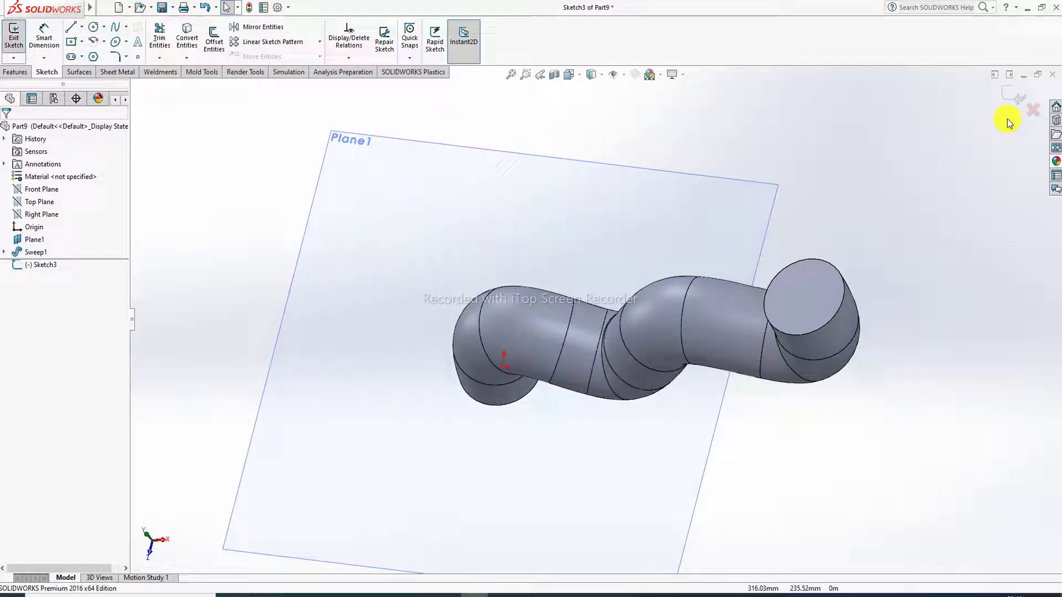
{"action": "left_click", "coordinate": [1015, 99]}
{"action": "left_click", "coordinate": [721, 178]}
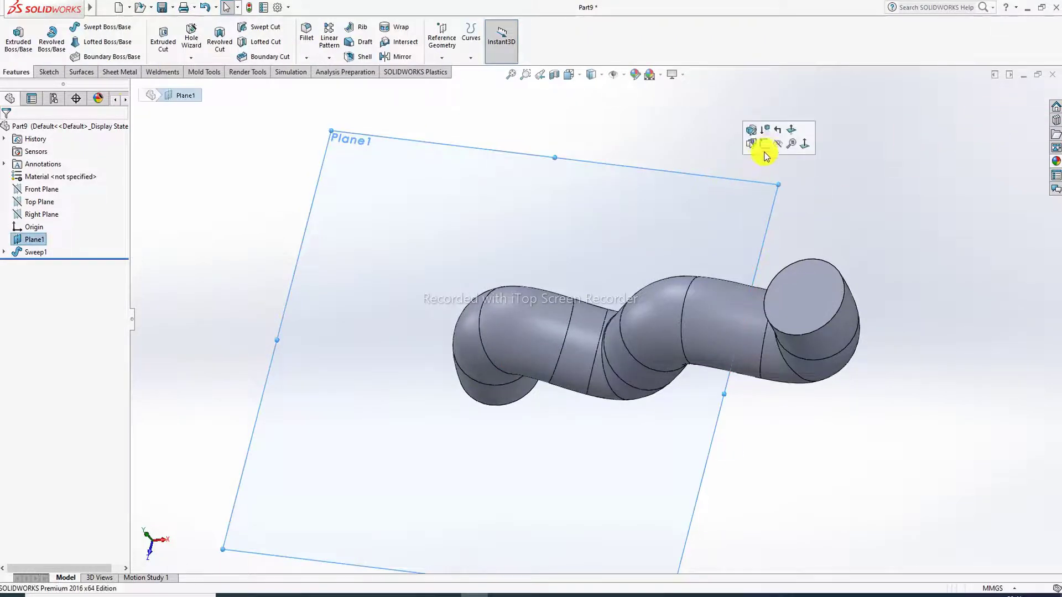
{"action": "left_click", "coordinate": [778, 143]}
{"action": "scroll", "coordinate": [673, 342], "scroll_direction": "down", "scroll_amount": 2}
{"action": "middle_click_drag", "start_coordinate": [672, 342], "coordinate": [701, 287]}
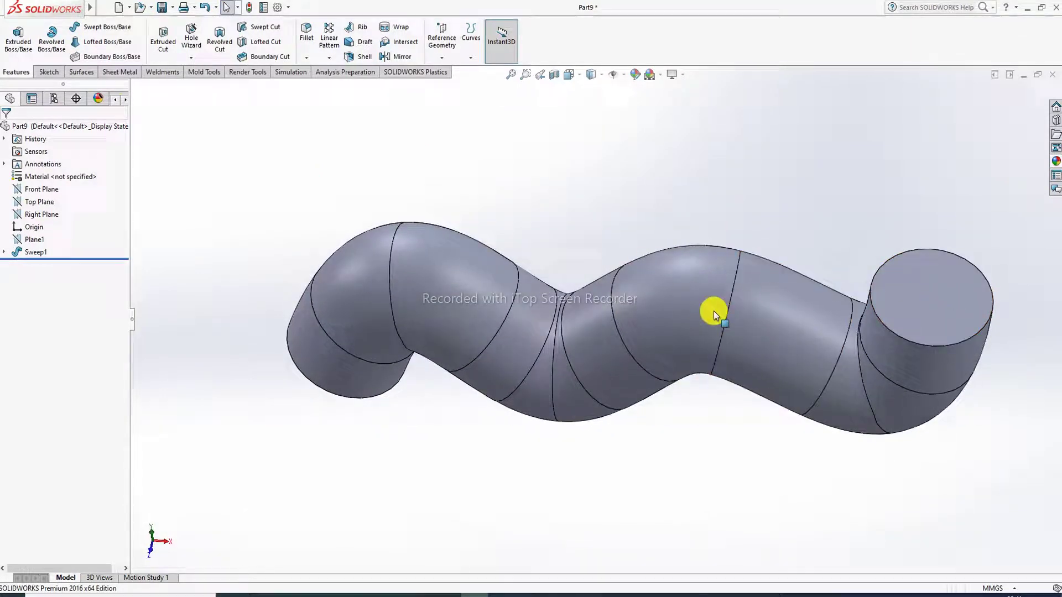
{"action": "key", "text": "f"}
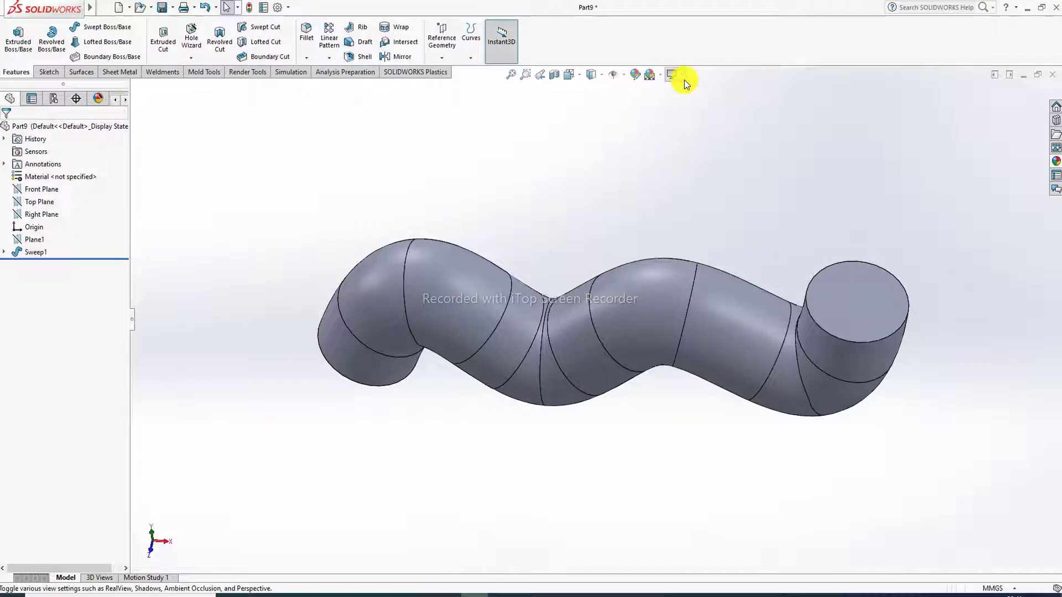
- Apply the Backdrop - Grey with Overhead Light scene to the part
{"action": "left_click", "coordinate": [659, 75]}
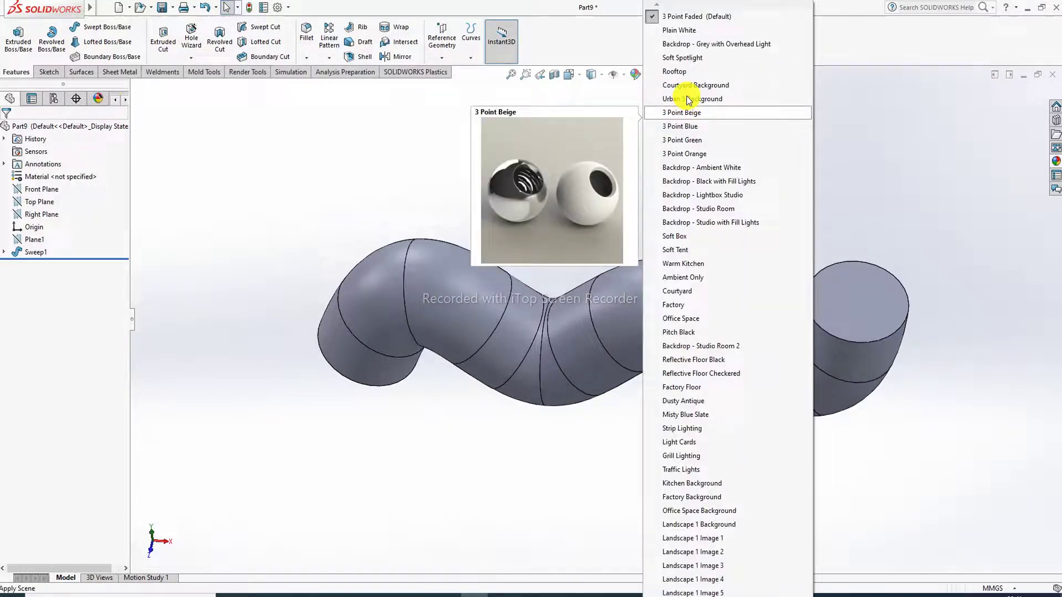
{"action": "left_click", "coordinate": [686, 43]}
{"action": "middle_click_drag", "start_coordinate": [665, 335], "coordinate": [645, 124]}
- Colour the swept tube blue with RGB 0, 51, 213
{"action": "left_click", "coordinate": [636, 76]}
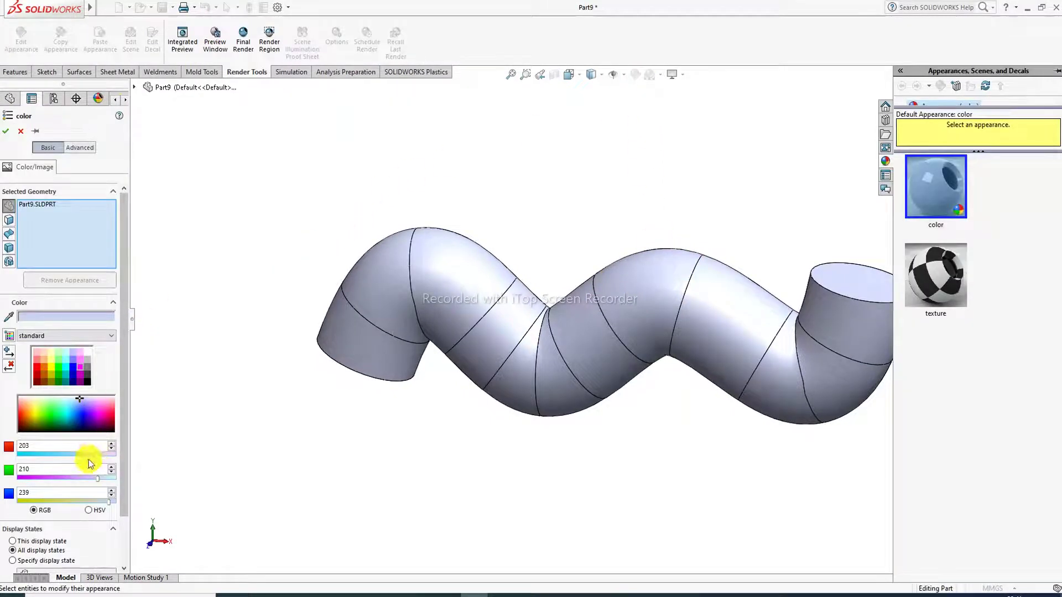
{"action": "left_click", "coordinate": [82, 419]}
{"action": "middle_click_drag", "start_coordinate": [488, 388], "coordinate": [315, 457]}
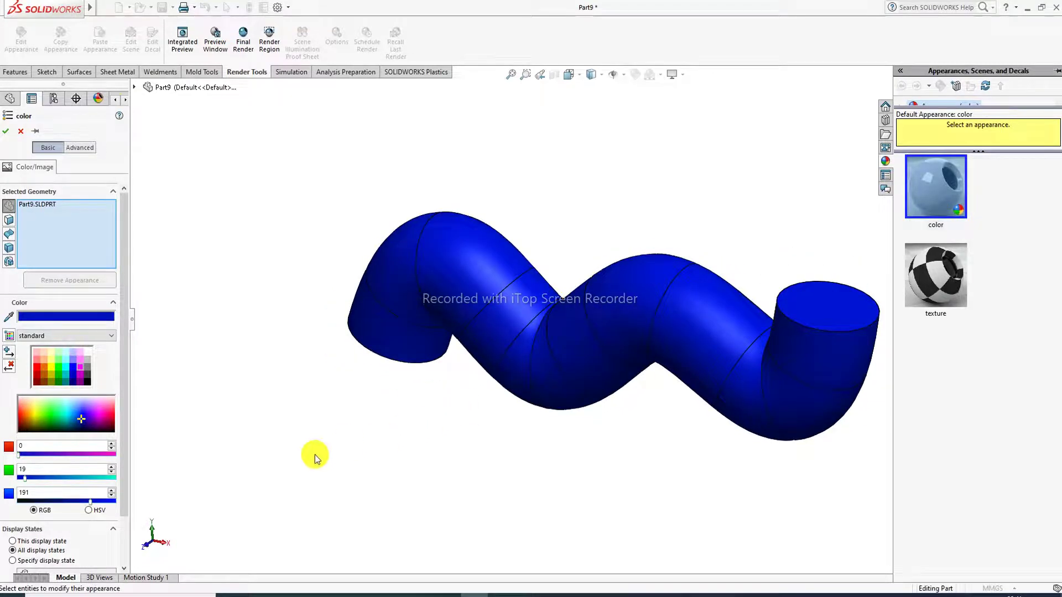
{"action": "left_click", "coordinate": [80, 477]}
{"action": "left_click", "coordinate": [97, 478]}
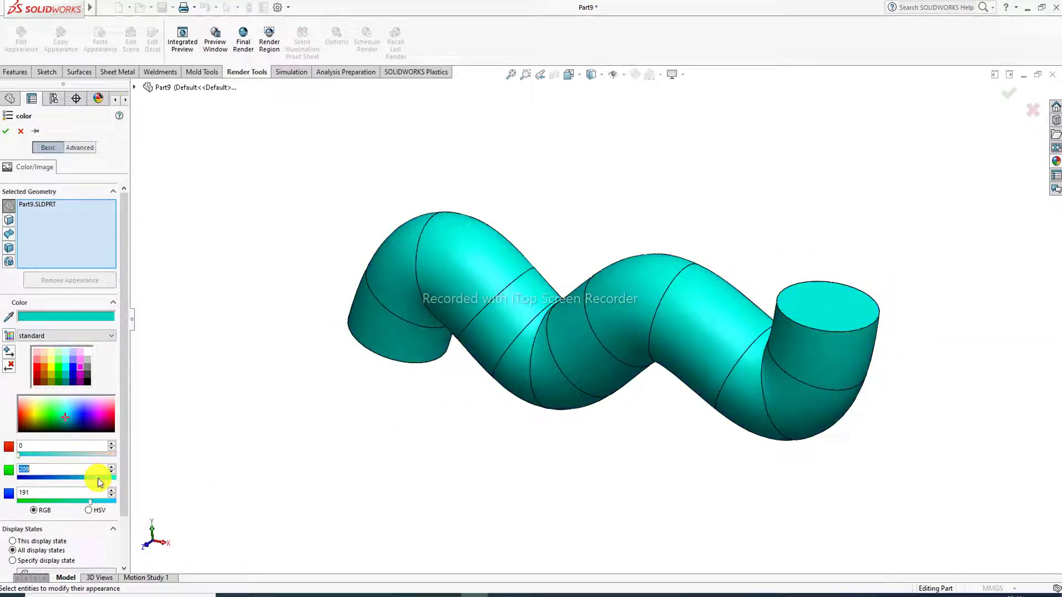
{"action": "left_click", "coordinate": [37, 501]}
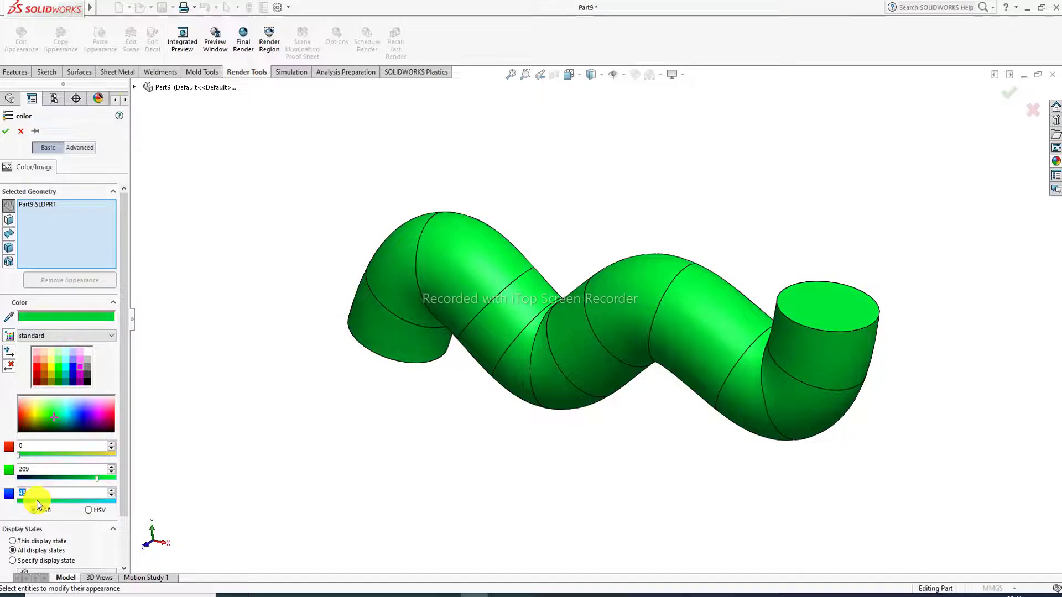
{"action": "left_click", "coordinate": [100, 501]}
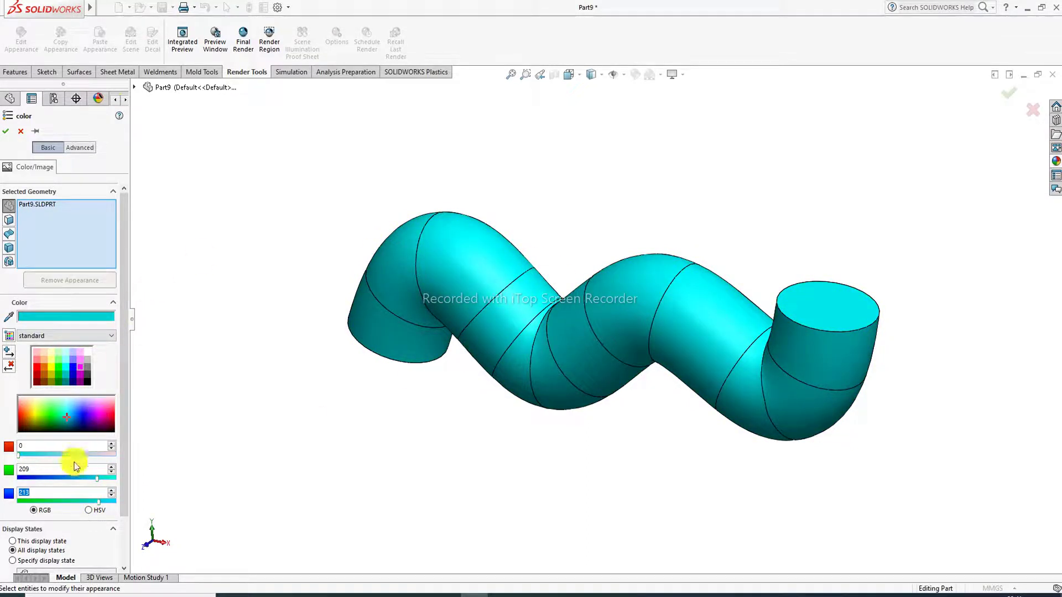
{"action": "left_click", "coordinate": [37, 478]}
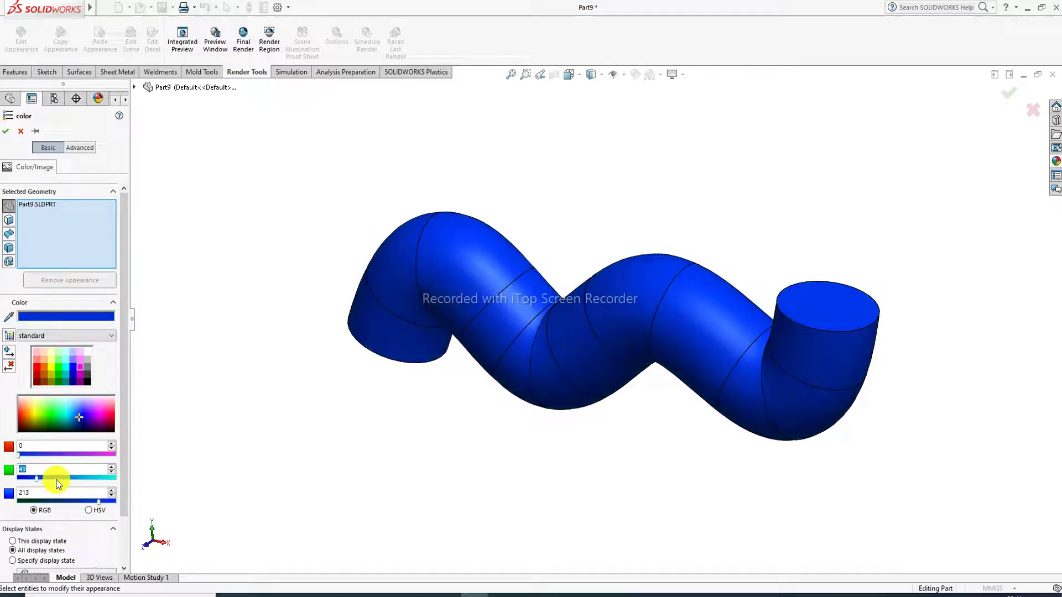
{"action": "left_click", "coordinate": [55, 478]}
{"action": "left_click", "coordinate": [37, 477]}
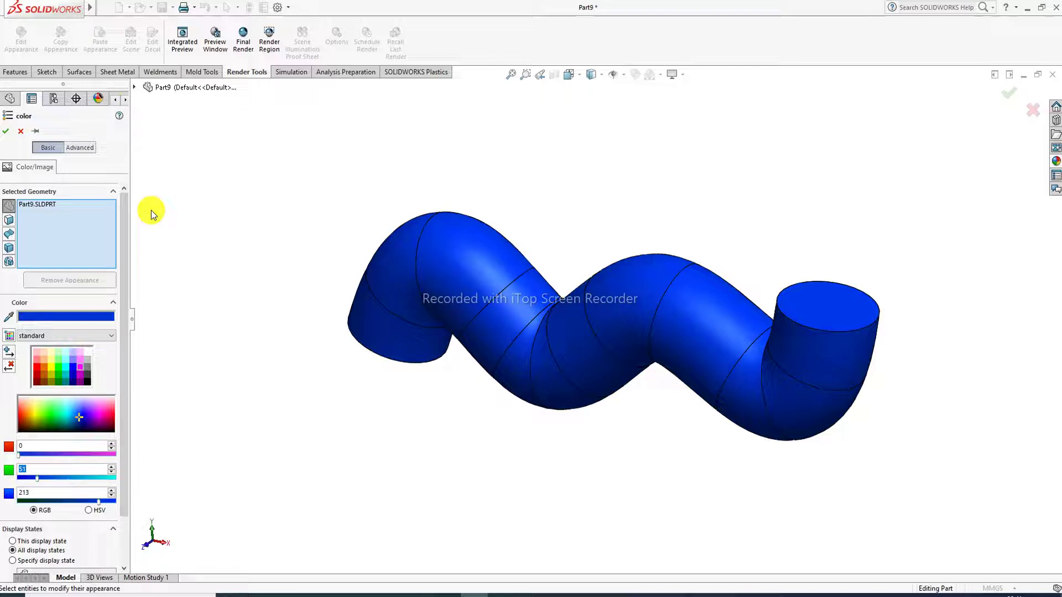
{"action": "left_click", "coordinate": [6, 131]}
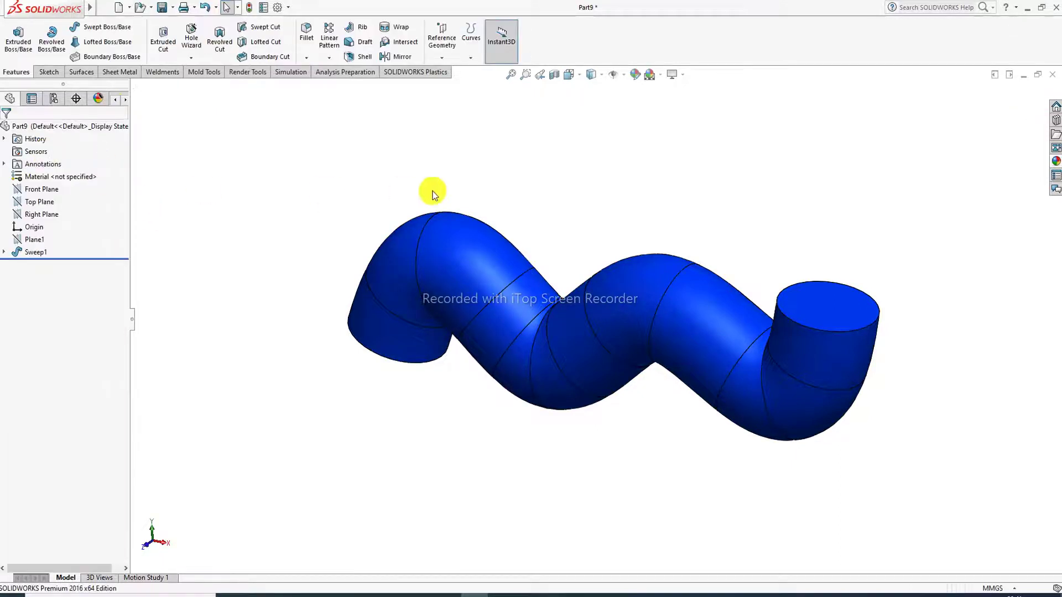
- Turn on the Cartoon display effect for the blue Sweep1 tube, accepting the warning
{"action": "left_click", "coordinate": [682, 76]}
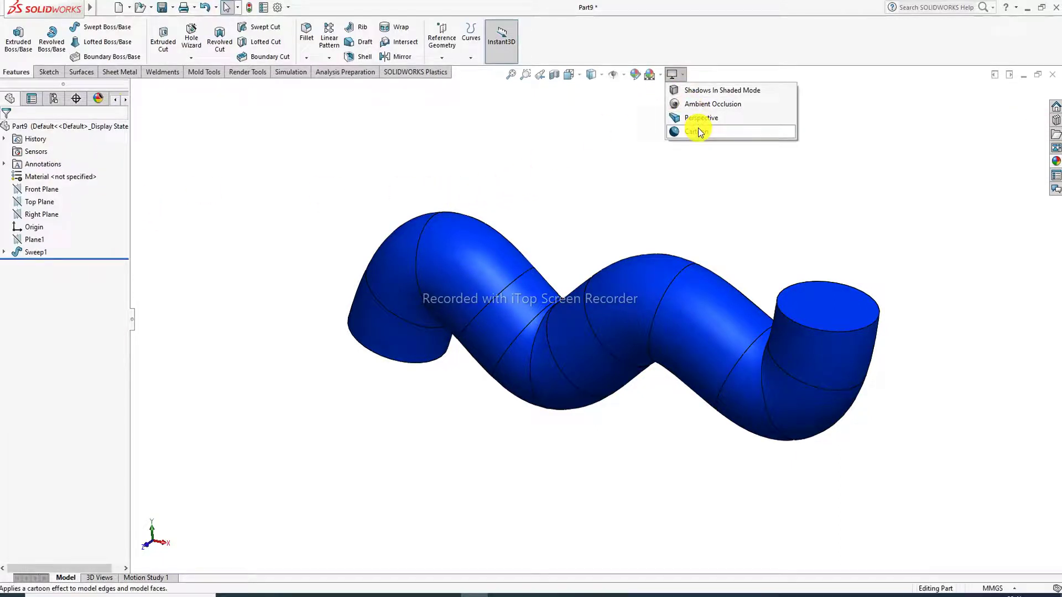
{"action": "left_click", "coordinate": [698, 131]}
{"action": "left_click", "coordinate": [603, 310]}
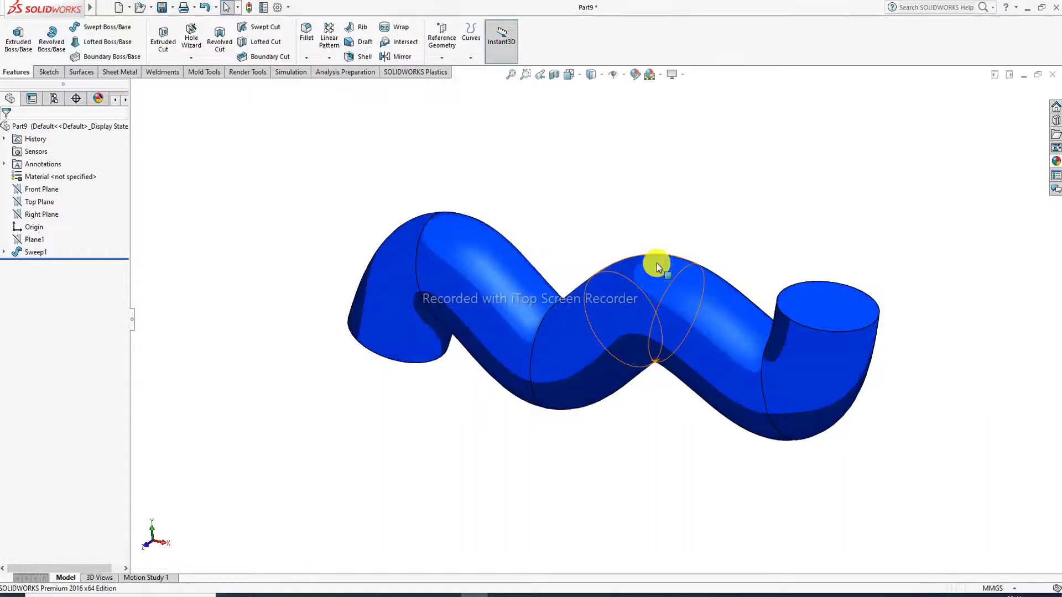
{"action": "scroll", "coordinate": [653, 268], "scroll_direction": "down", "scroll_amount": 2}
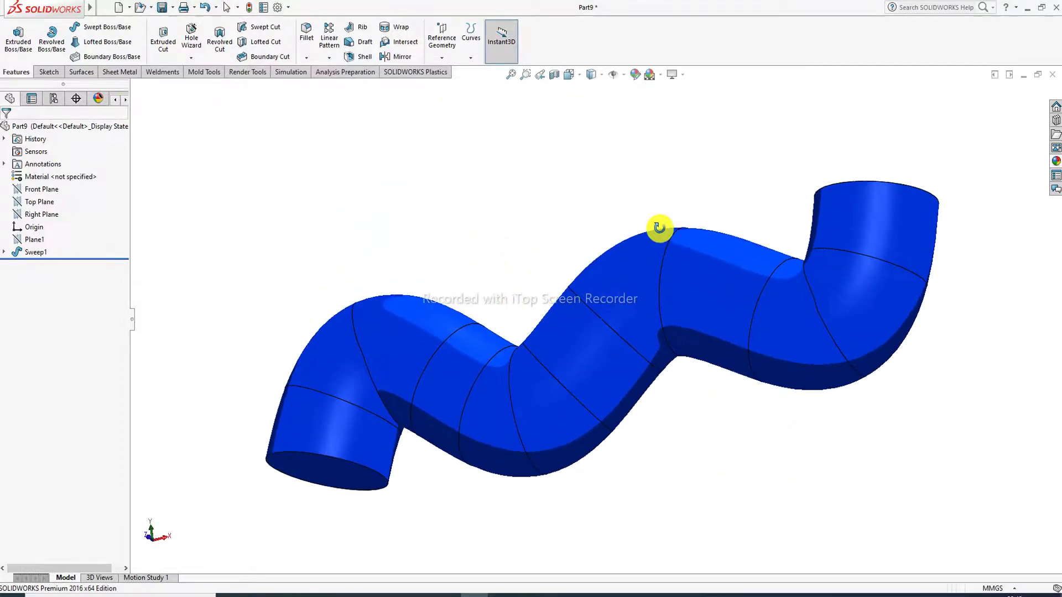